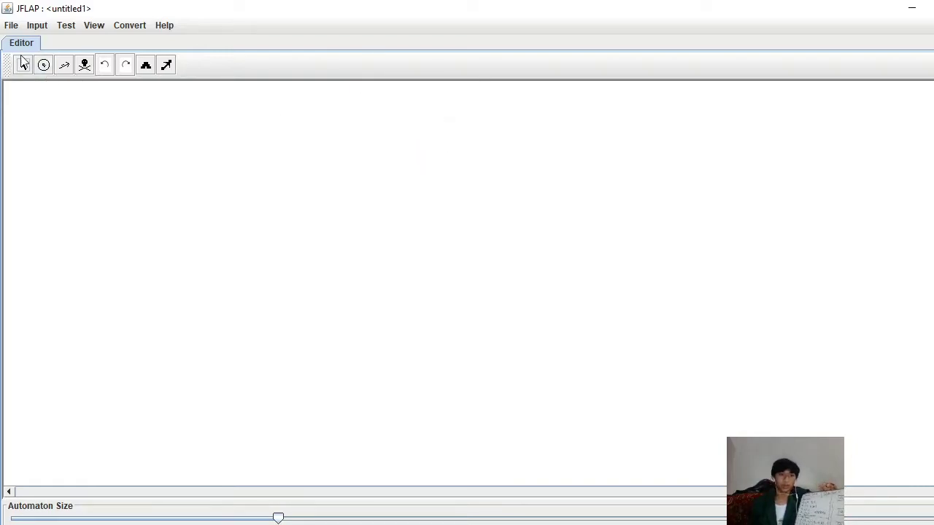
# Step: Place two states, q0 and q1, side by side on the empty canvas
pyautogui.click(43, 66)
pyautogui.click(172, 223)
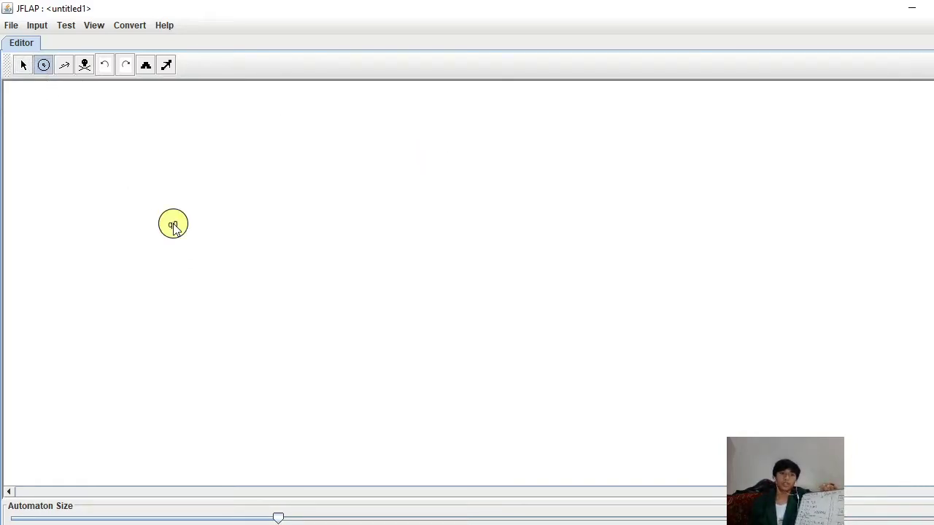
pyautogui.click(347, 228)
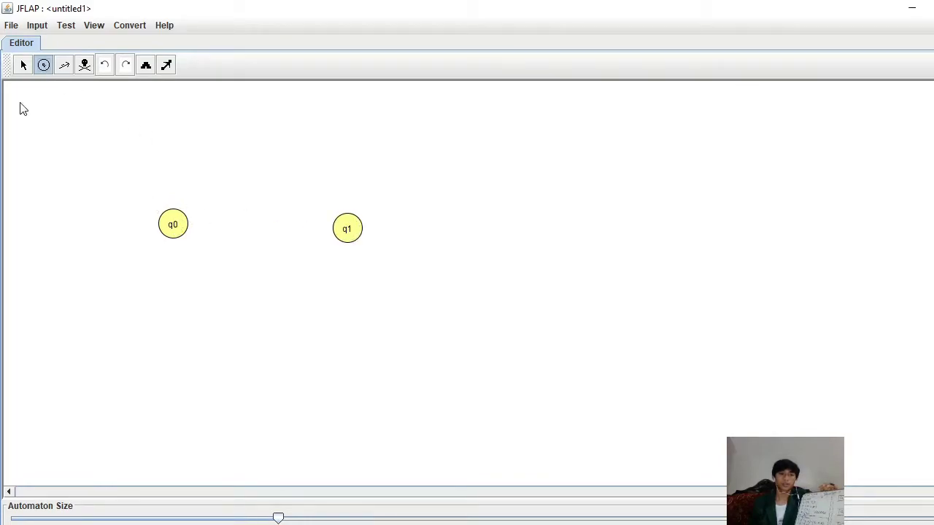
# Step: Rename state q0 to q2 and rearrange the two states so that q1 sits to the left of q2
pyautogui.click(23, 66)
pyautogui.rightClick(183, 231)
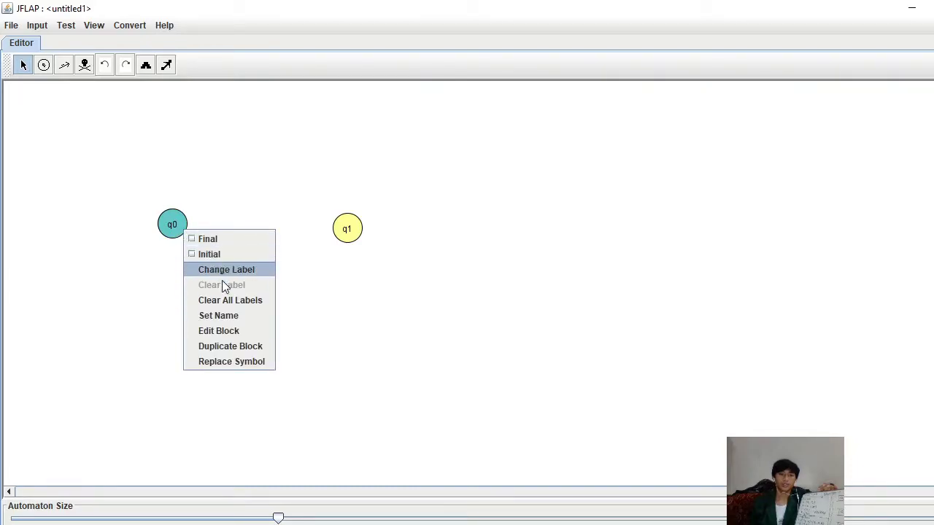
pyautogui.click(226, 316)
pyautogui.click(514, 274)
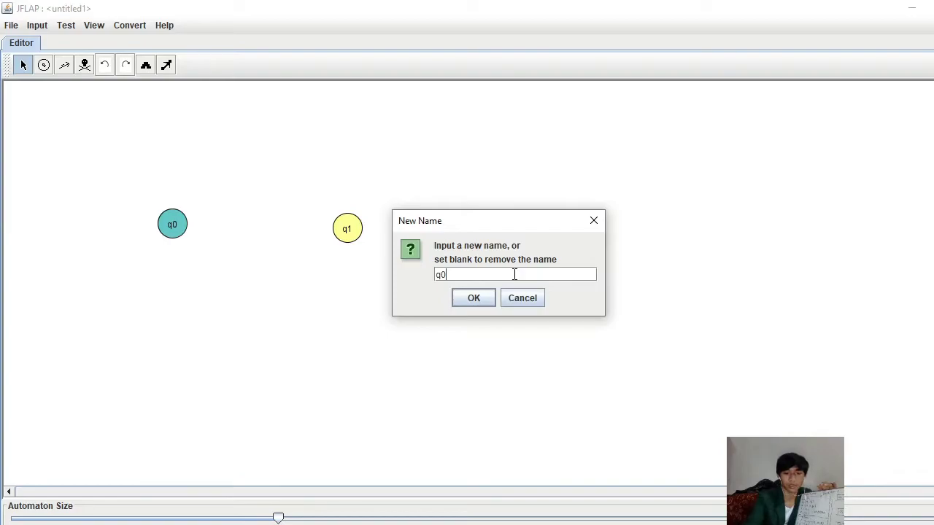
pyautogui.press('BackSpace')
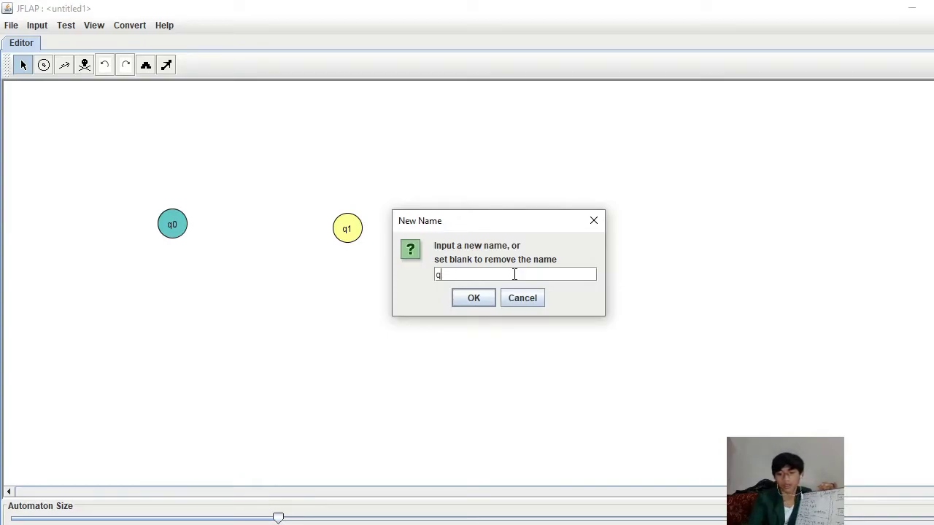
pyautogui.write('2')
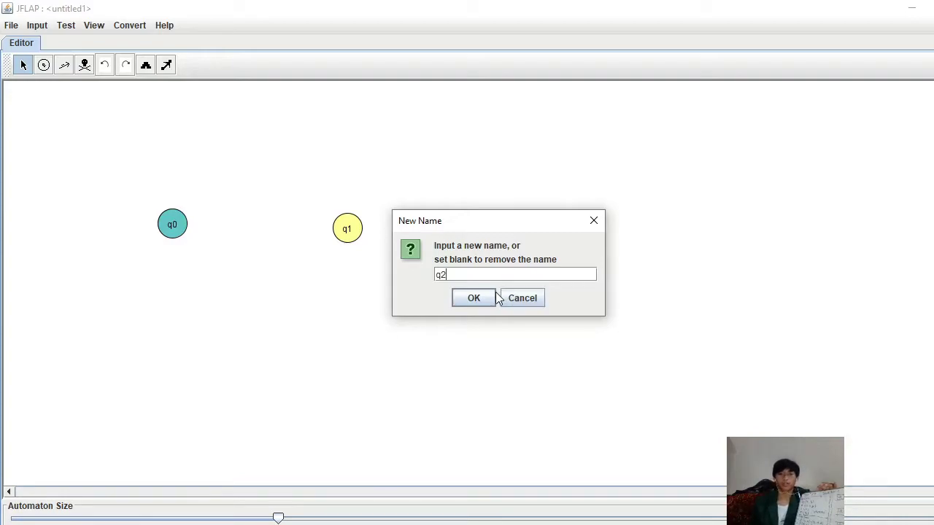
pyautogui.click(471, 298)
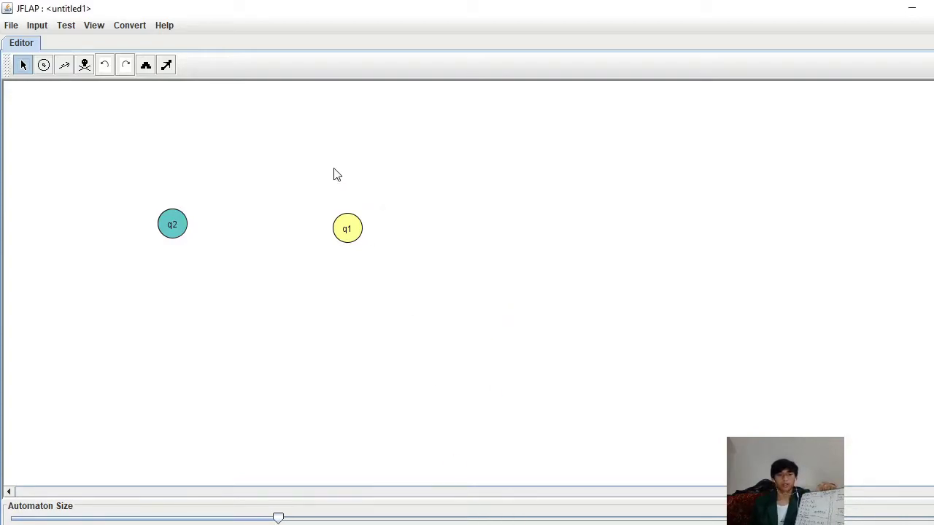
pyautogui.moveTo(350, 232); pyautogui.dragTo(332, 222)
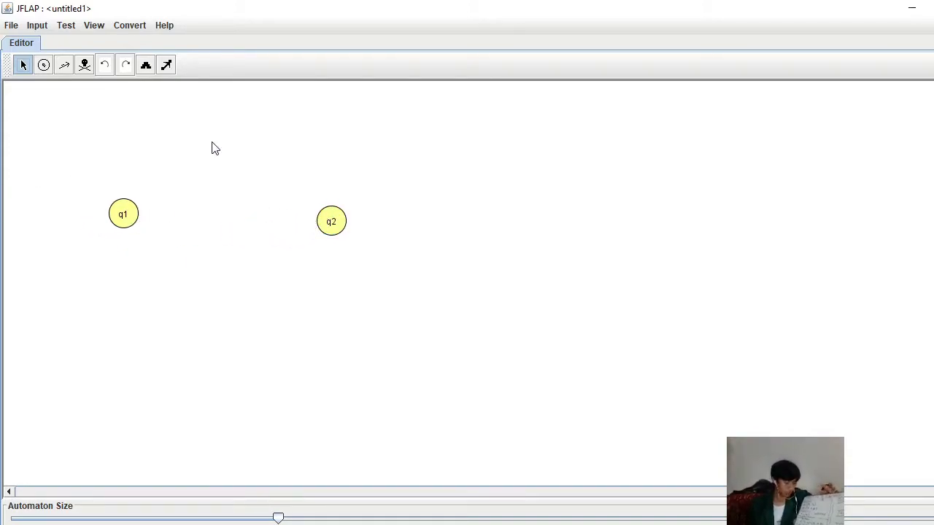
# Step: Add a transition from q1 to q2 that reads a, writes a and moves R
pyautogui.click(72, 66)
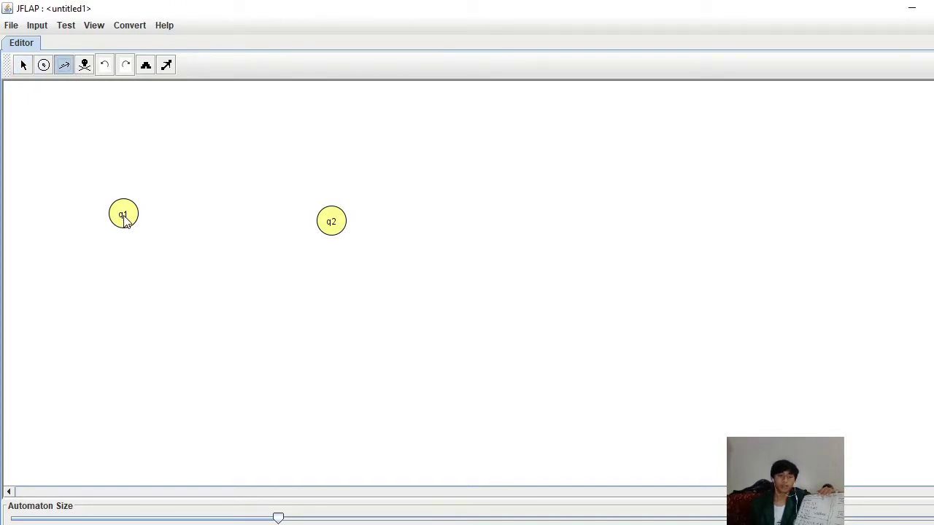
pyautogui.moveTo(167, 221); pyautogui.dragTo(332, 223)
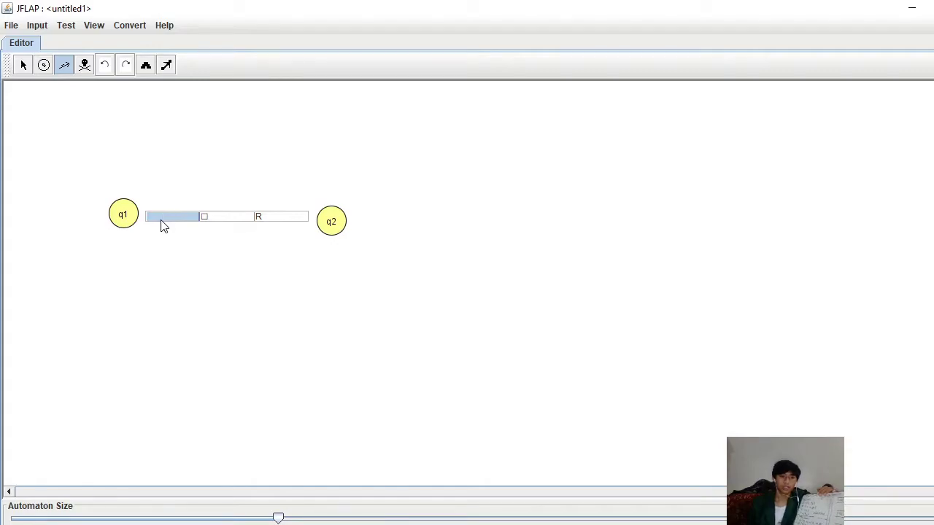
pyautogui.write('a')
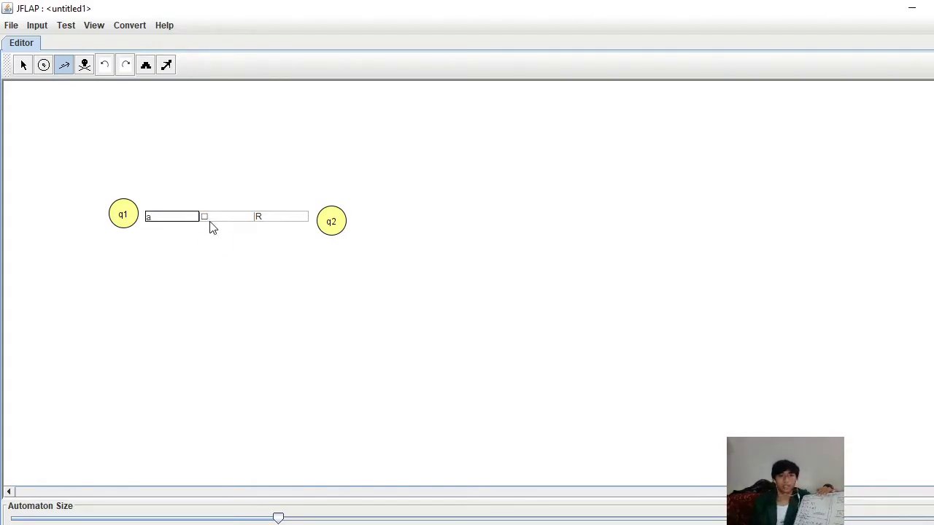
pyautogui.click(225, 222)
pyautogui.write('a')
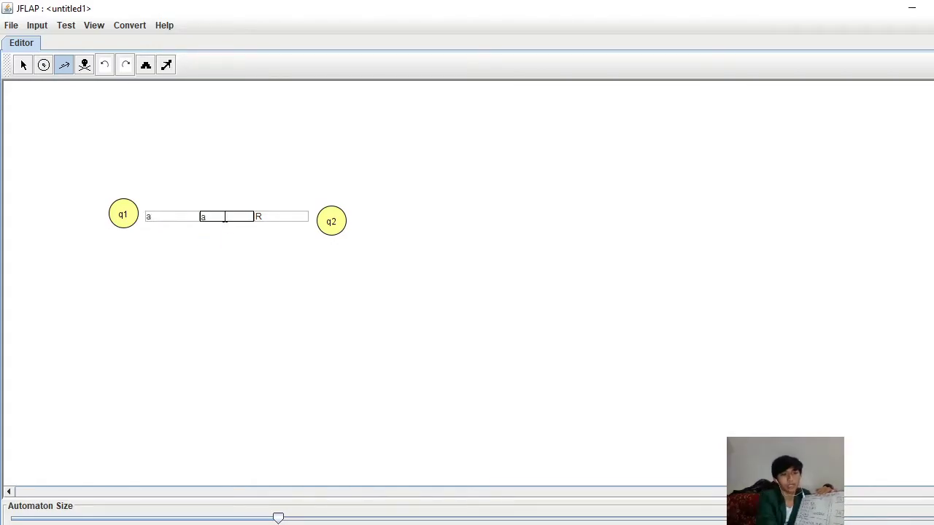
pyautogui.click(318, 260)
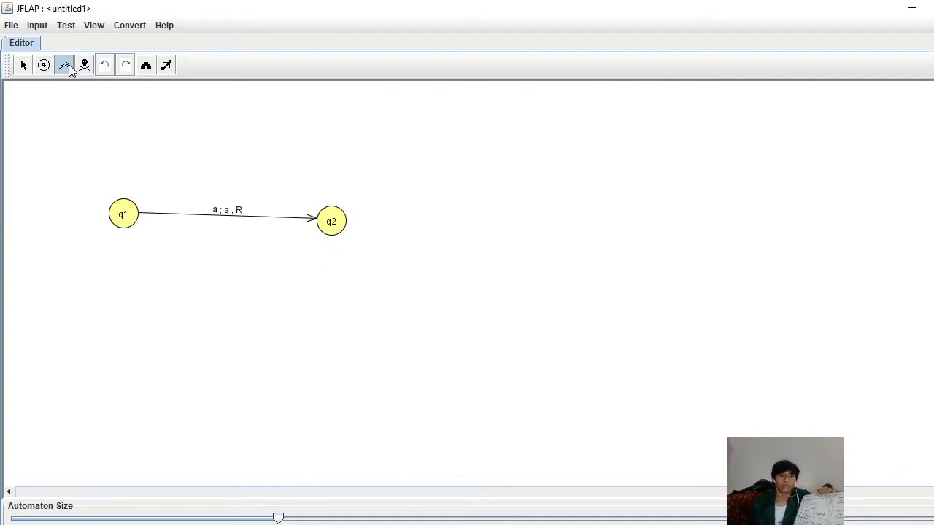
# Step: Add a return transition from q2 to q1 that reads blank, writes blank and moves L
pyautogui.moveTo(329, 231); pyautogui.dragTo(124, 219)
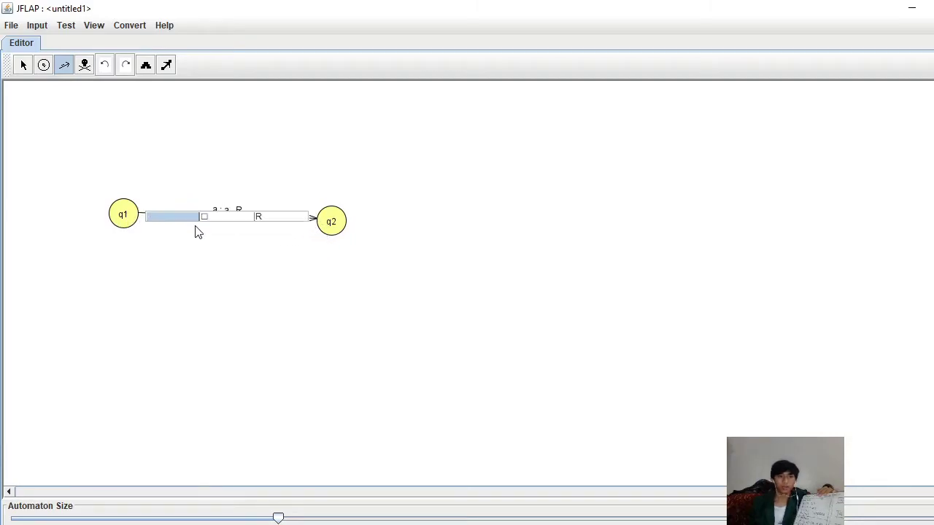
pyautogui.click(264, 221)
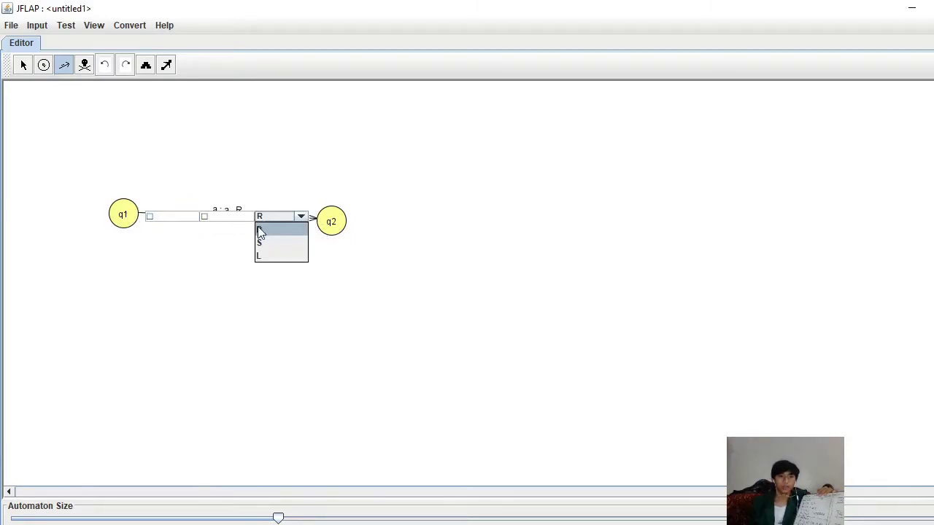
pyautogui.click(263, 256)
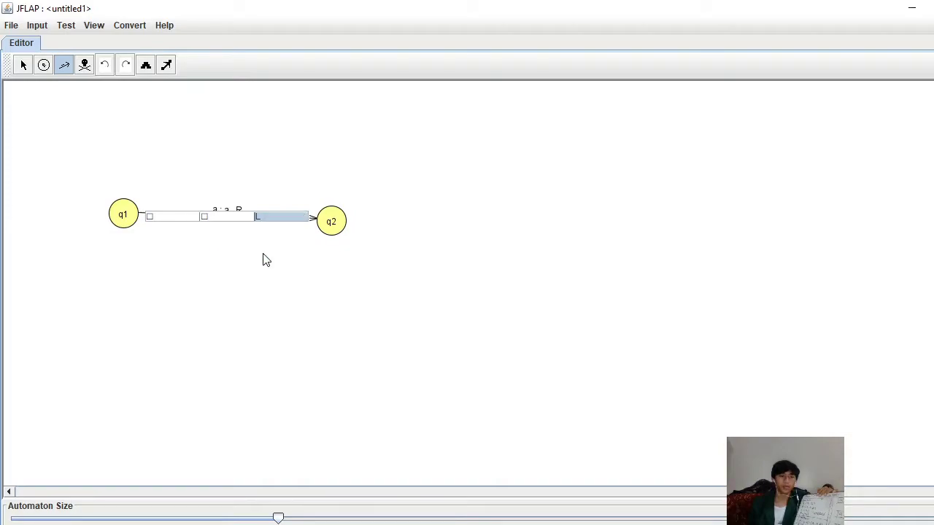
pyautogui.click(272, 172)
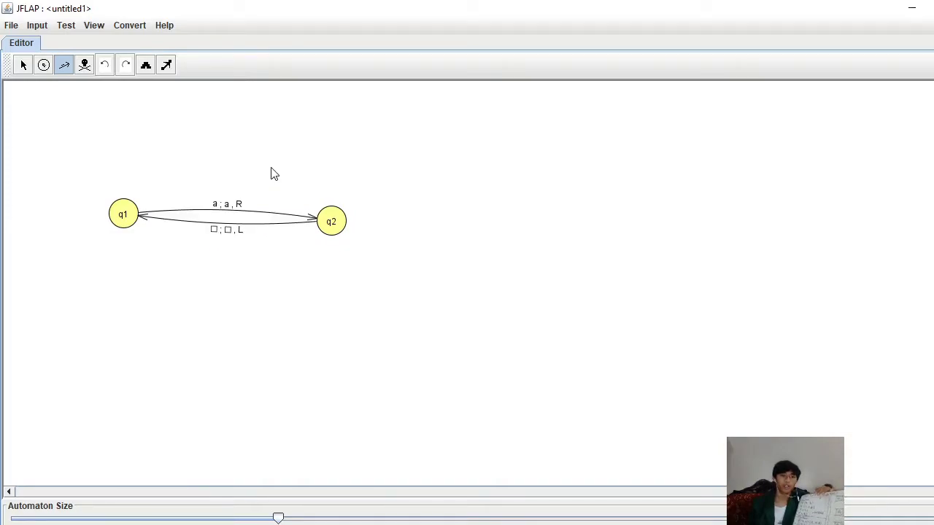
# Step: Make q1 the initial state and q2 the final state
pyautogui.click(24, 67)
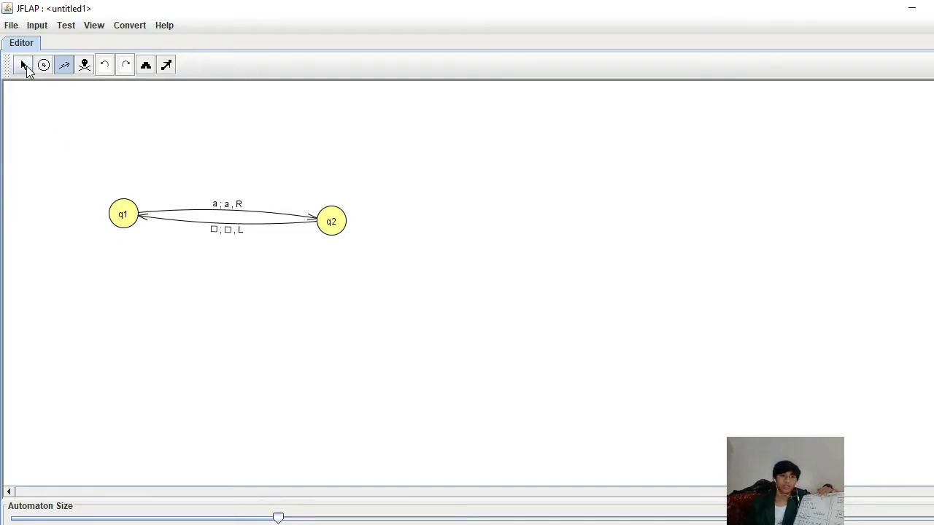
pyautogui.rightClick(120, 219)
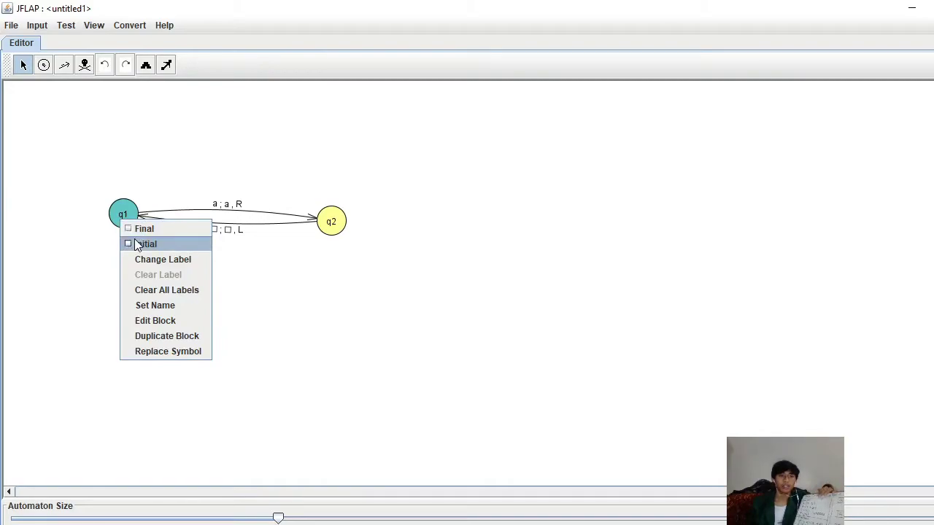
pyautogui.click(161, 242)
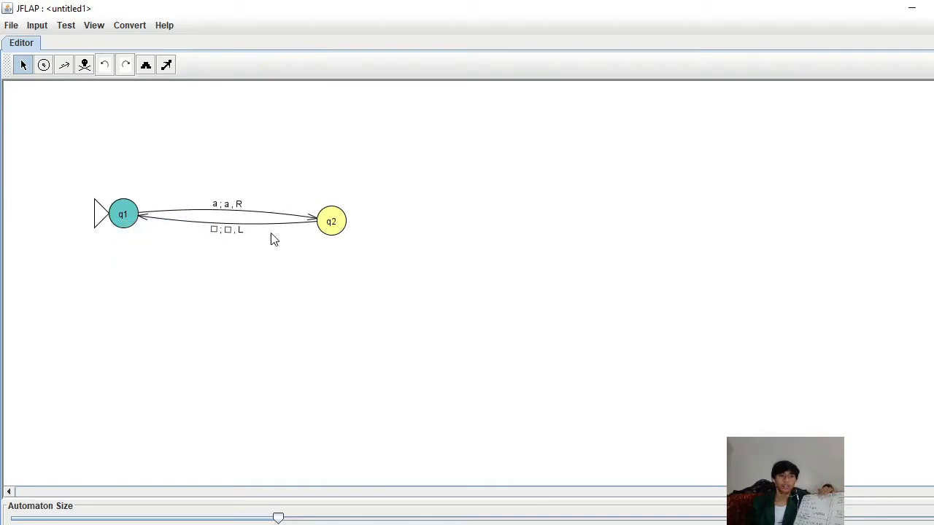
pyautogui.rightClick(329, 220)
pyautogui.click(351, 228)
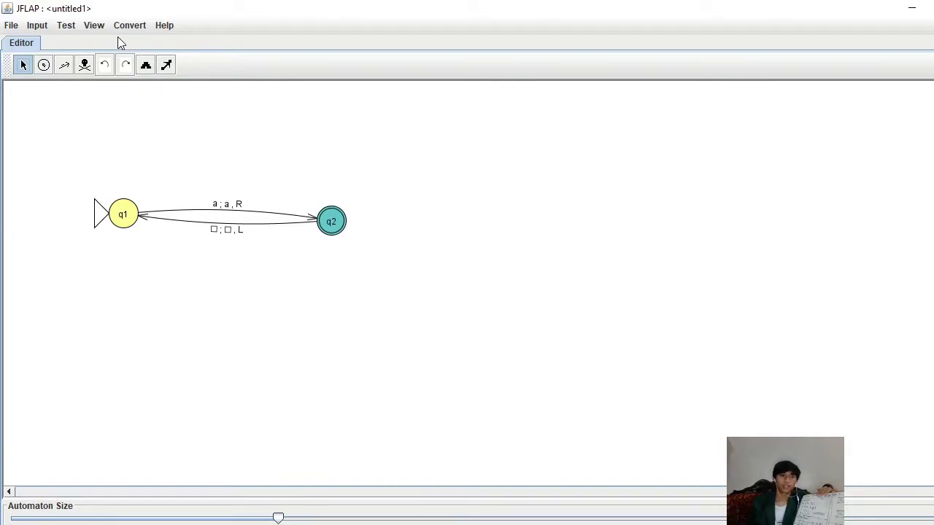
# Step: Start a Multiple Run of the machine and enter abbbaa as the first input string
pyautogui.click(46, 29)
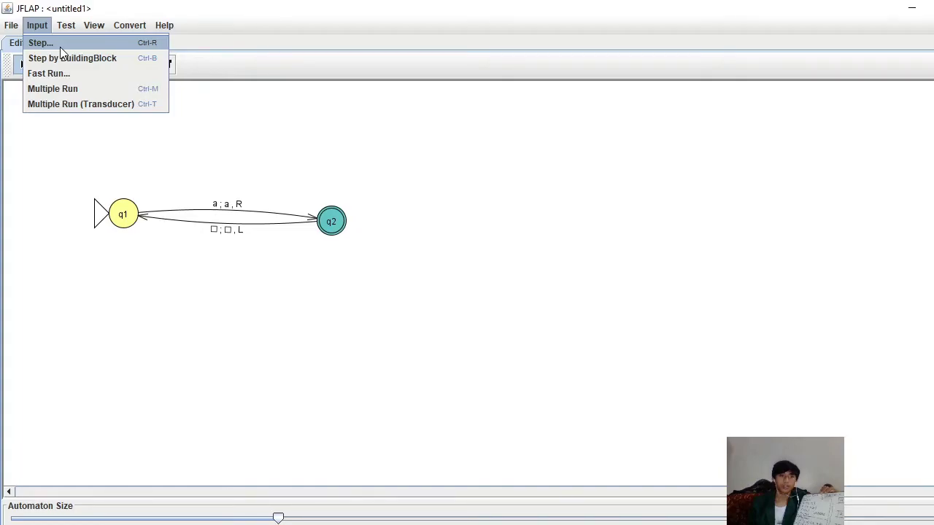
pyautogui.click(65, 89)
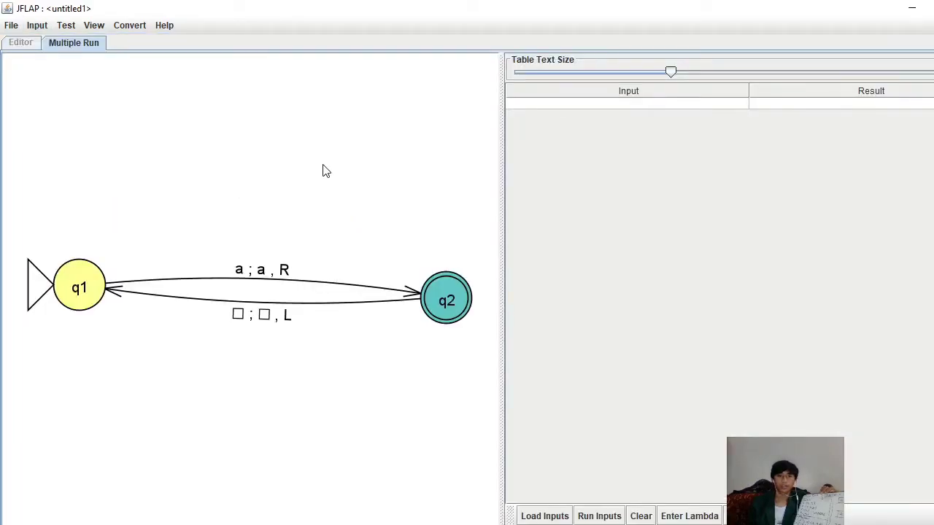
pyautogui.click(624, 104)
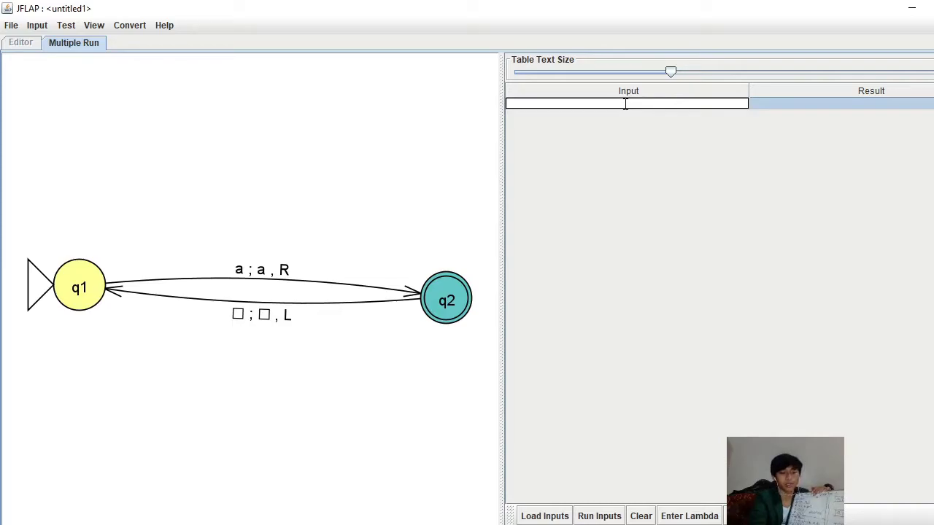
pyautogui.write('abbb')
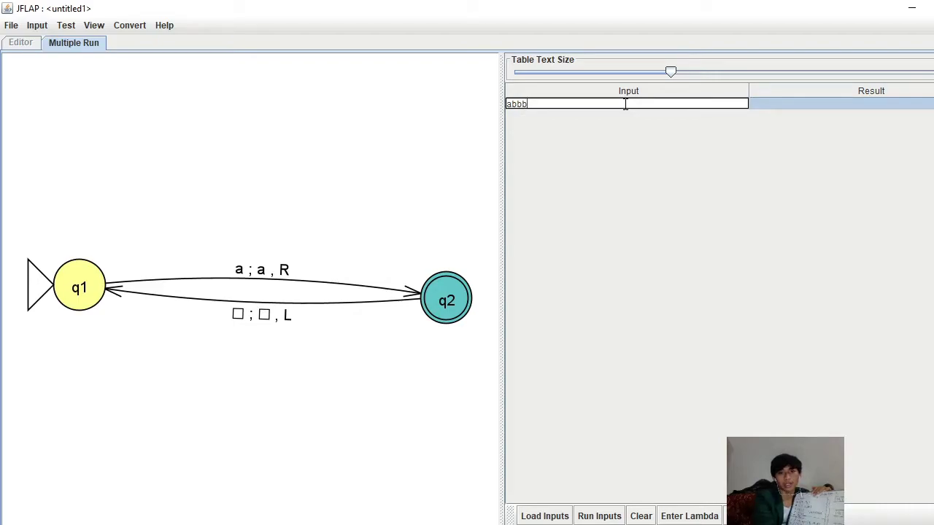
pyautogui.write('aa')
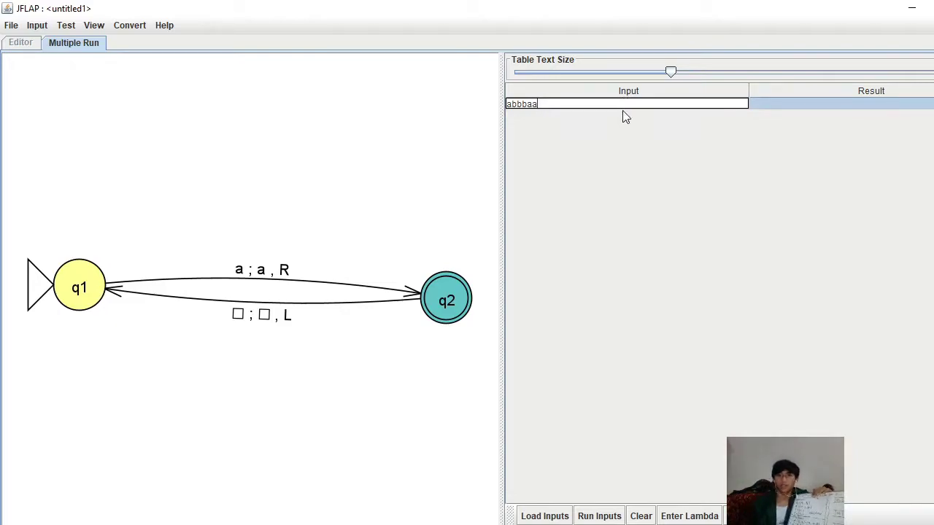
pyautogui.press('Return')
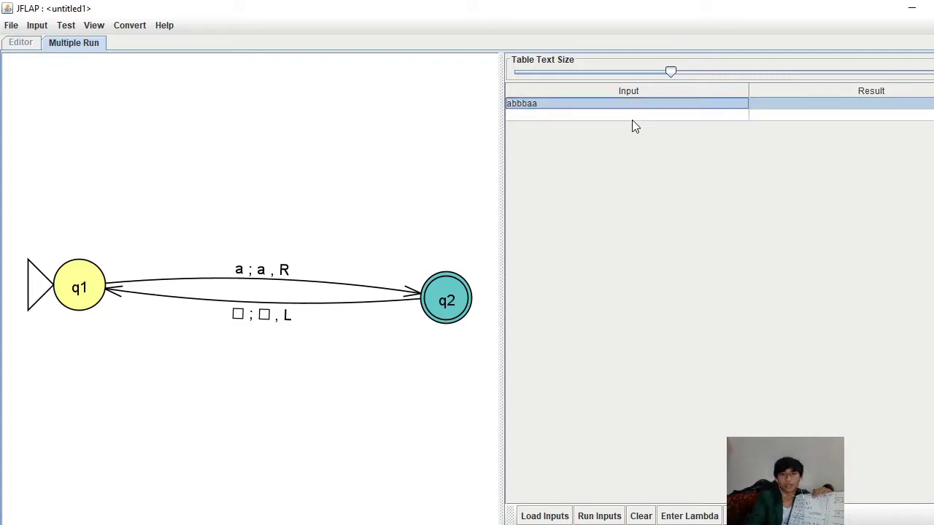
# Step: Enter aabbaa as the second input string of the Multiple Run table
pyautogui.doubleClick(631, 119)
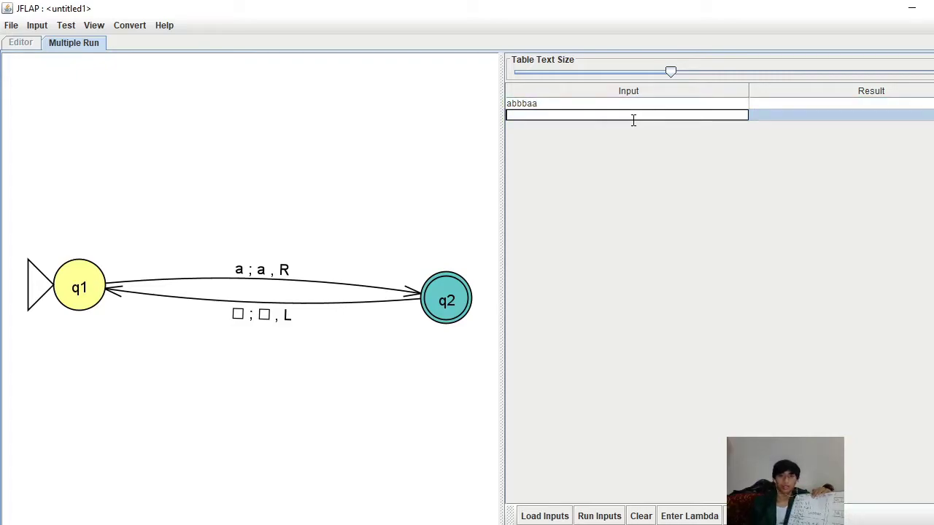
pyautogui.write('a')
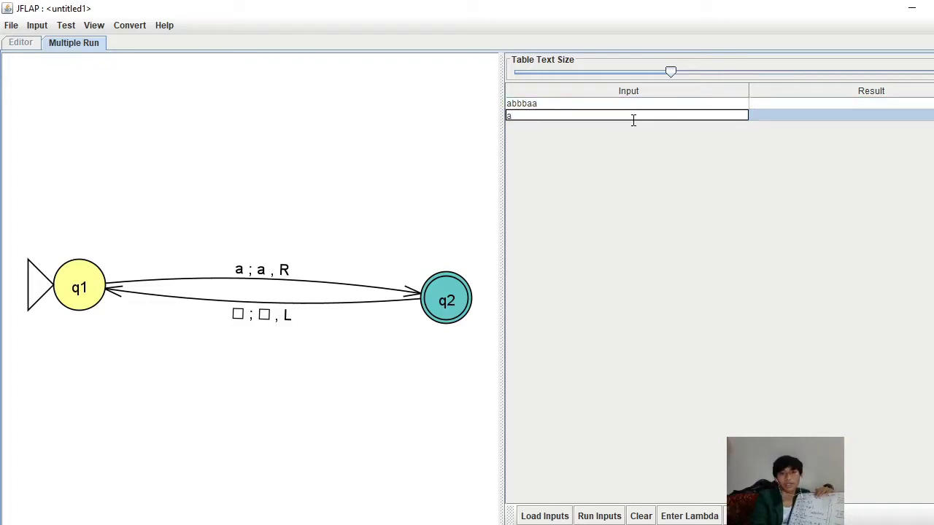
pyautogui.write('abbaa')
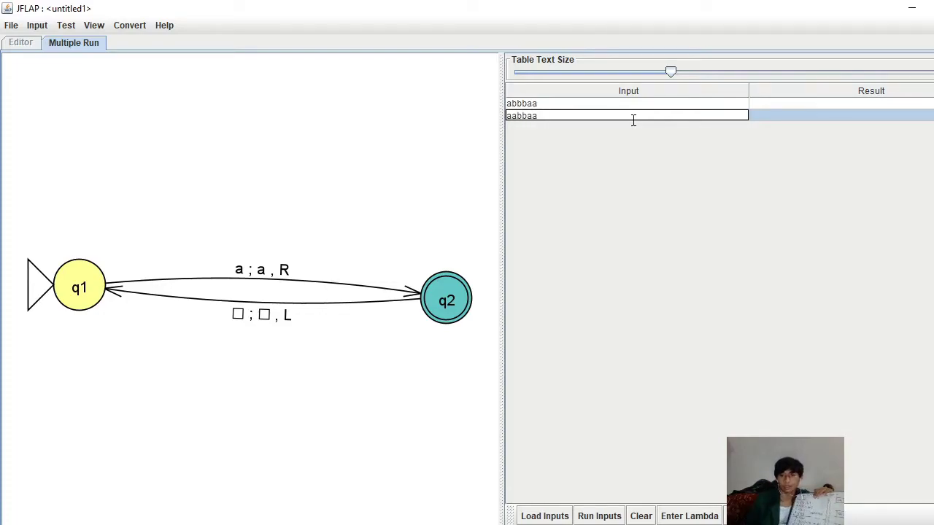
pyautogui.press('Return')
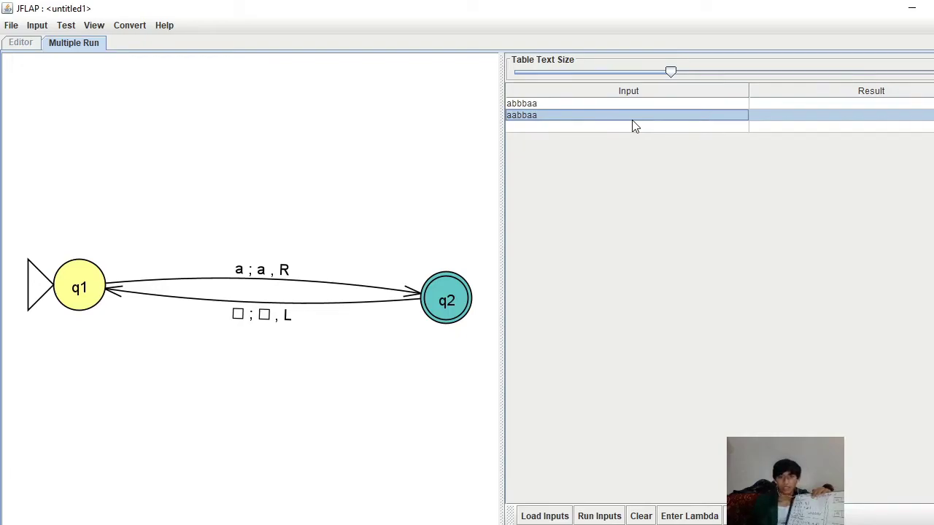
# Step: Enter aaabaa as the third input string of the Multiple Run table
pyautogui.doubleClick(630, 126)
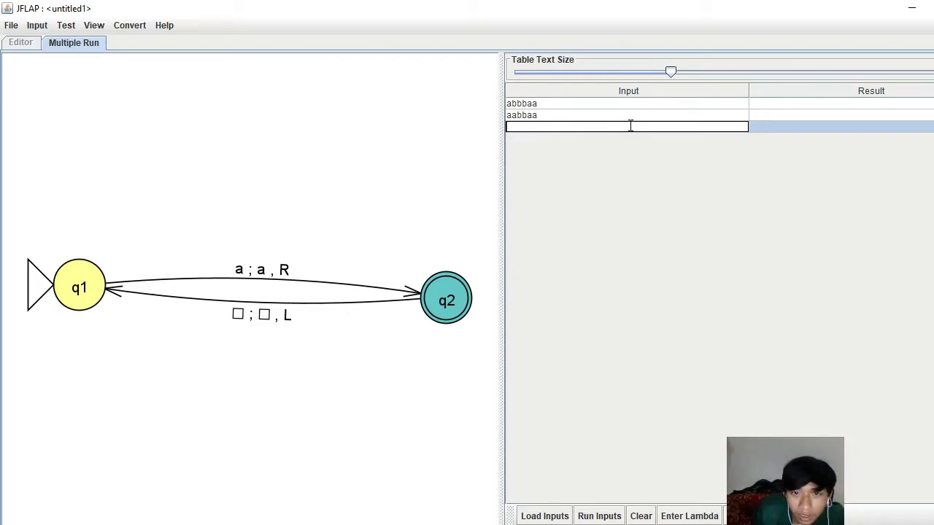
pyautogui.write('ae')
pyautogui.press('BackSpace')
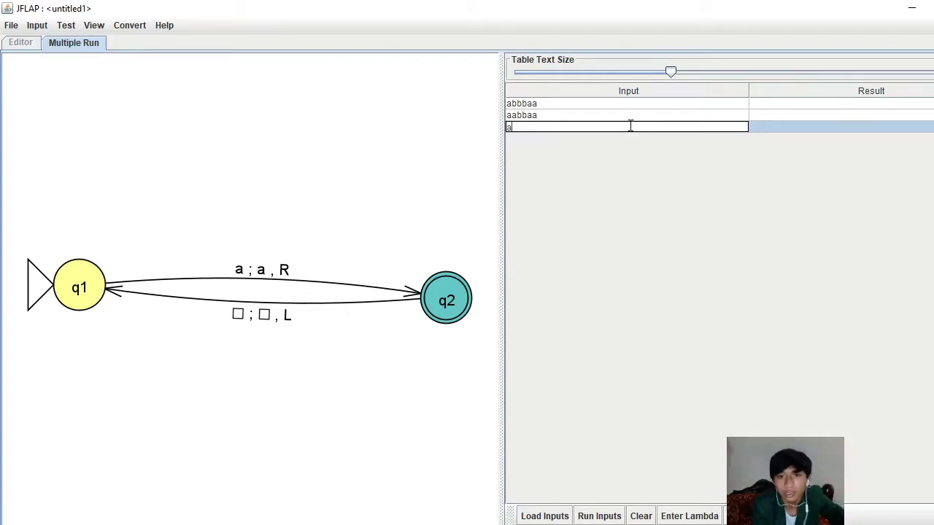
pyautogui.write('b')
pyautogui.press('BackSpace')
pyautogui.write('aa')
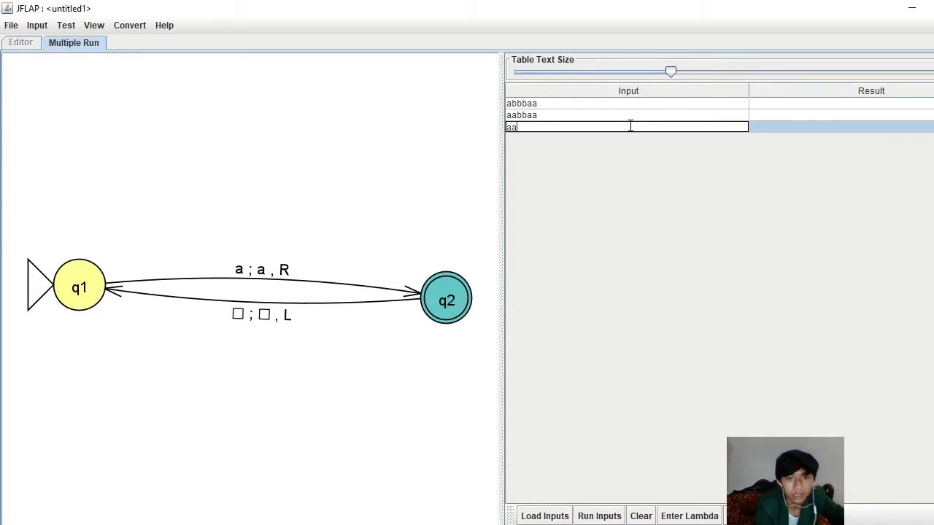
pyautogui.write('baa')
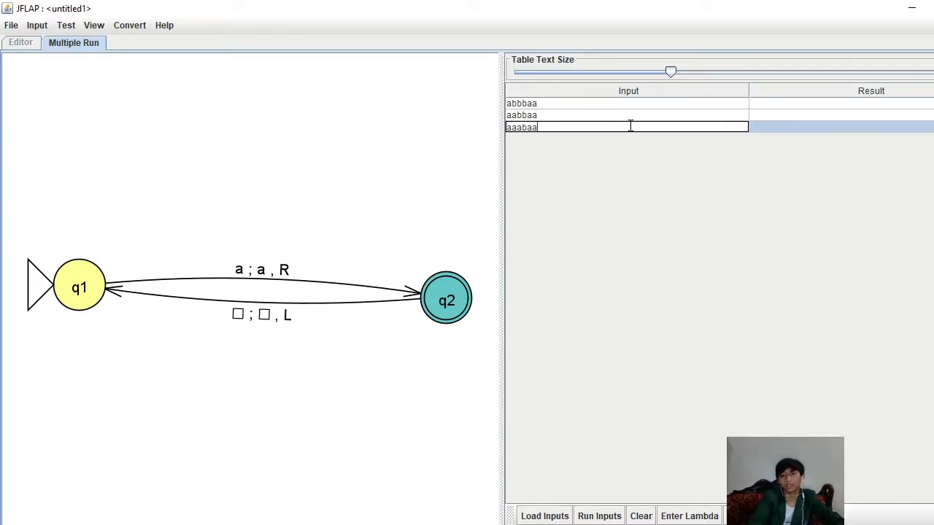
pyautogui.press('Return')
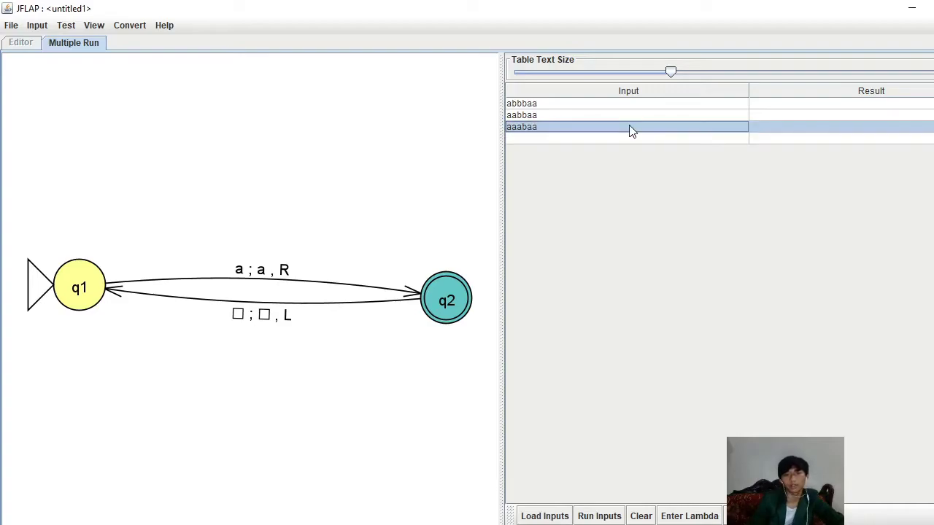
# Step: Enter aaaaaa as the fourth input string and run all the listed inputs
pyautogui.click(621, 138)
pyautogui.click(621, 138)
pyautogui.write('a')
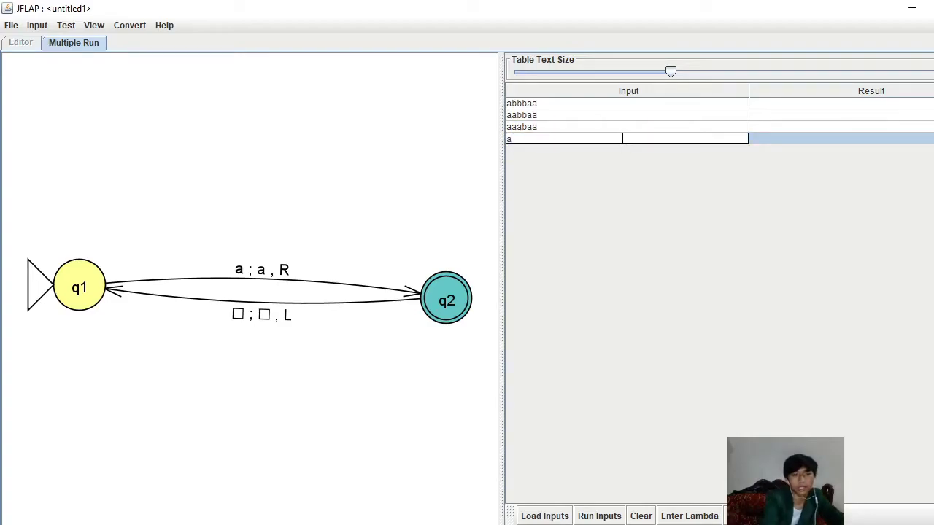
pyautogui.write('aaaaa')
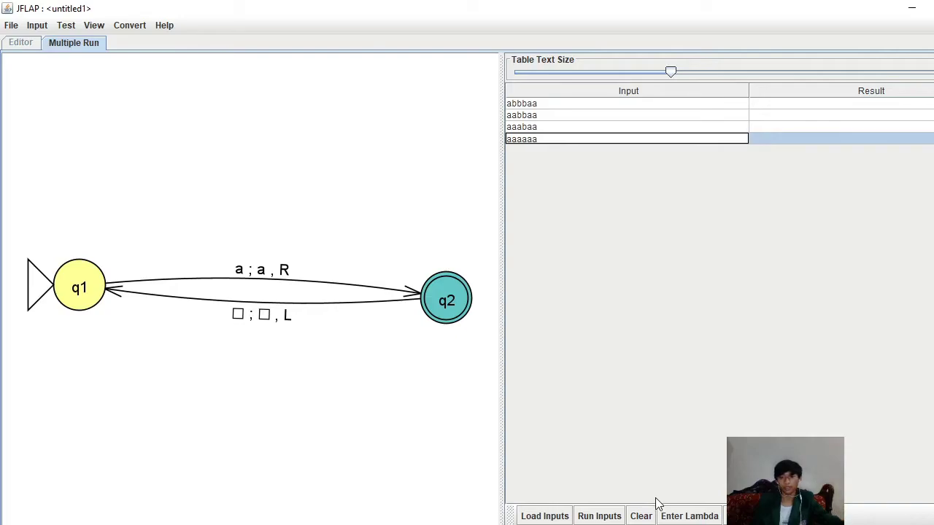
pyautogui.click(606, 519)
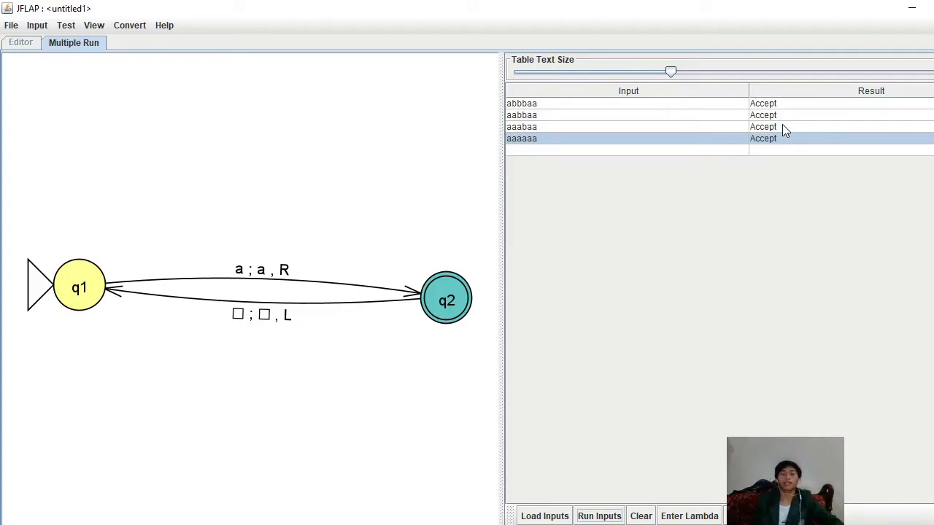
# Step: Enter baaabb as the fifth input string and run the inputs again
pyautogui.click(720, 149)
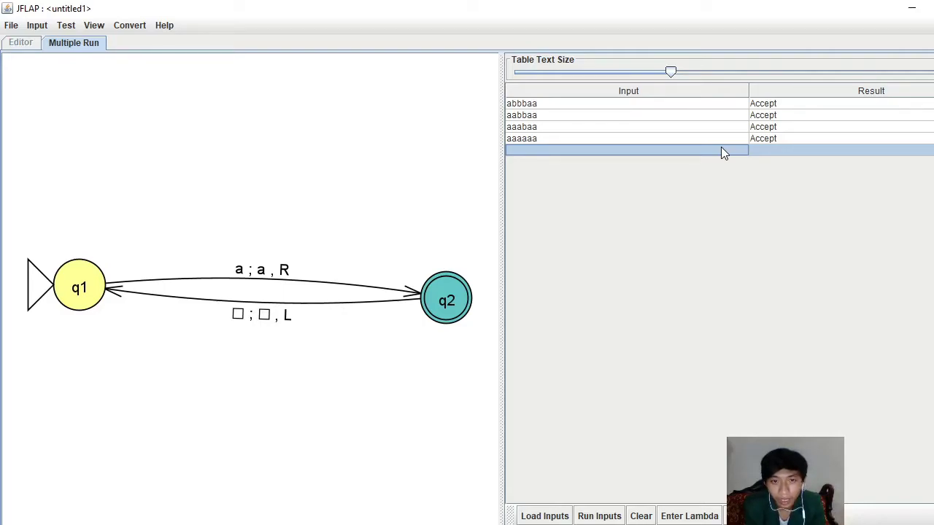
pyautogui.doubleClick(720, 149)
pyautogui.write('baa')
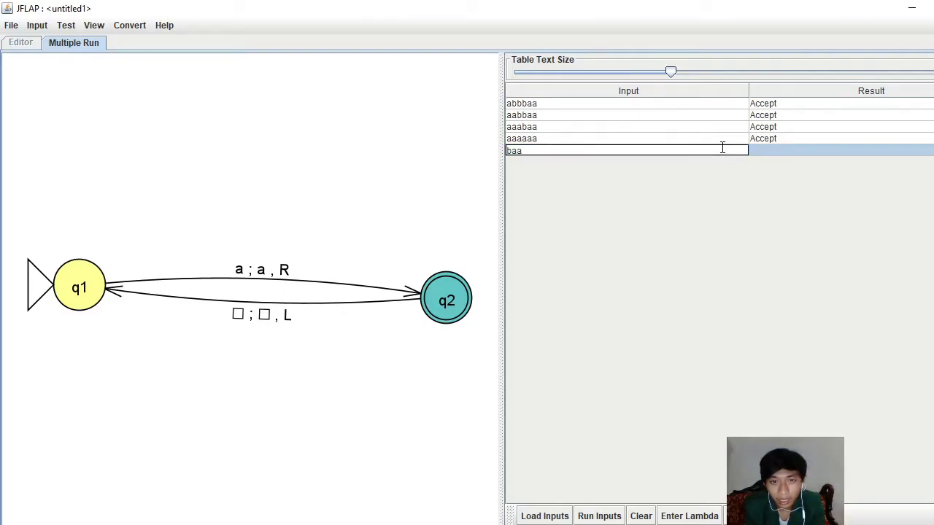
pyautogui.write('abb')
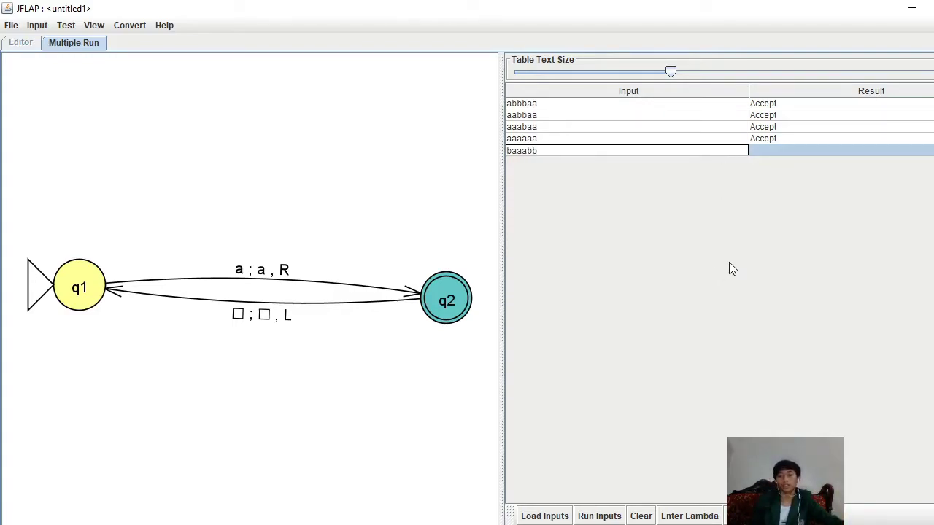
pyautogui.press('Return')
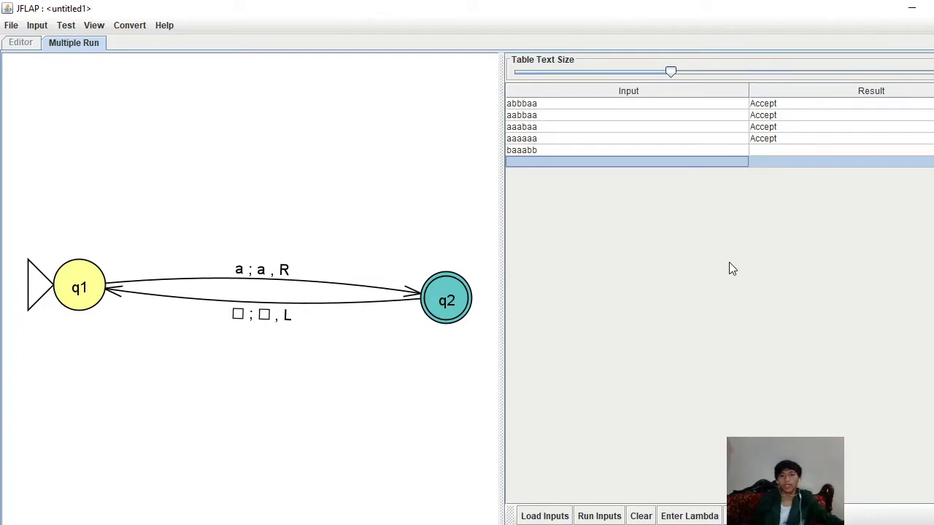
pyautogui.click(599, 516)
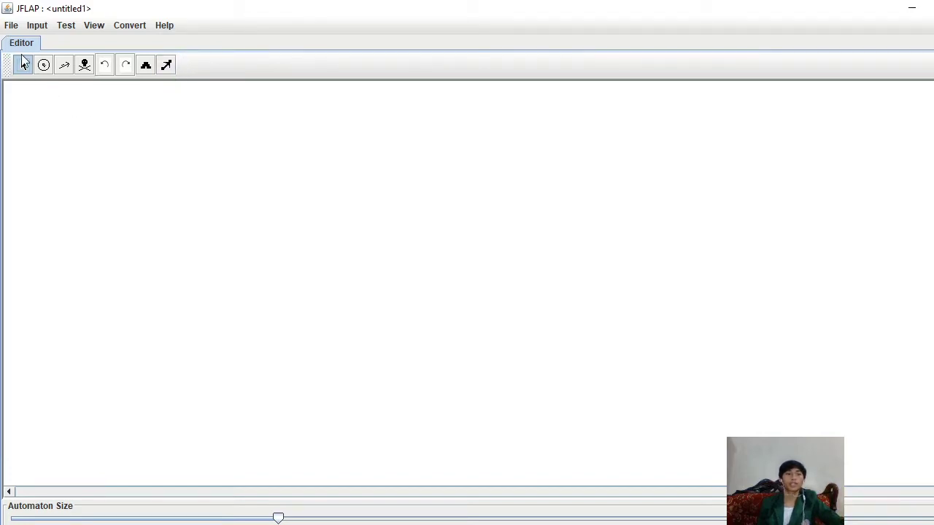
# Step: Place three states on the empty canvas in a triangle: one on the left, one at upper right and one at lower right
pyautogui.click(43, 66)
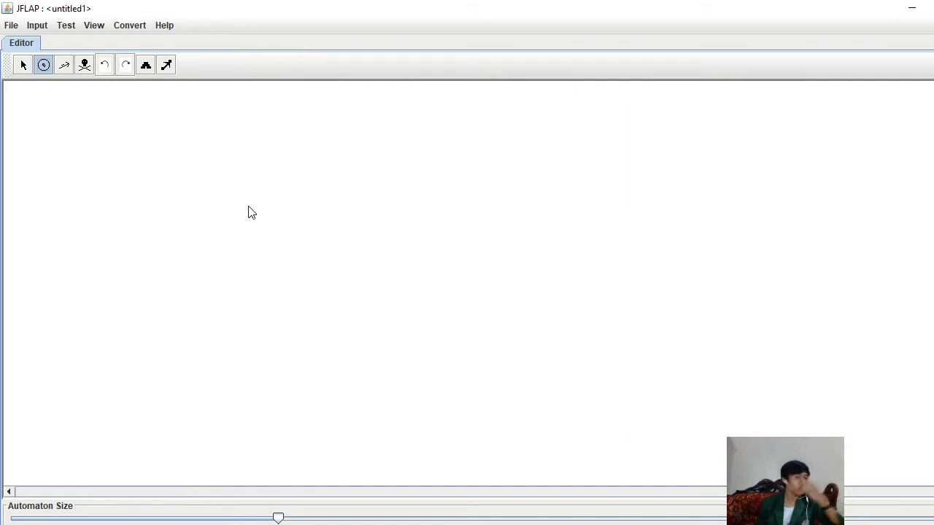
pyautogui.click(126, 225)
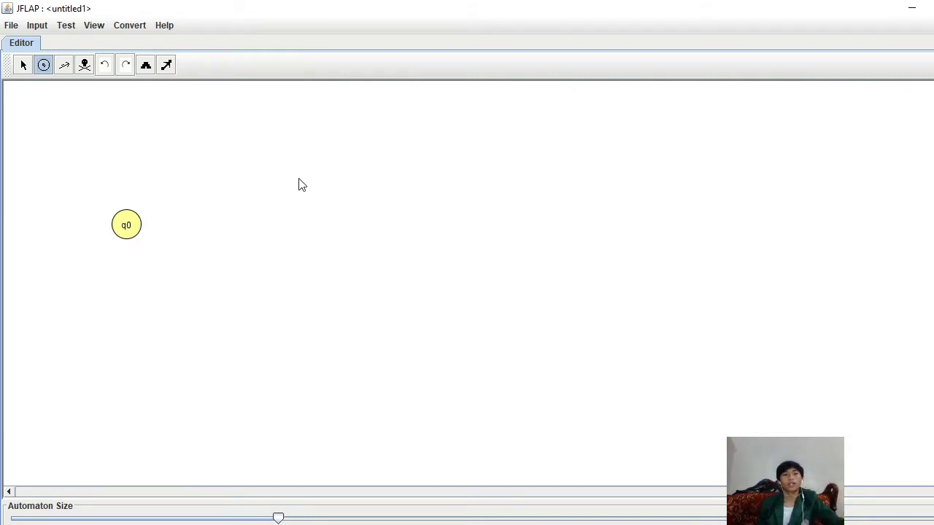
pyautogui.click(278, 159)
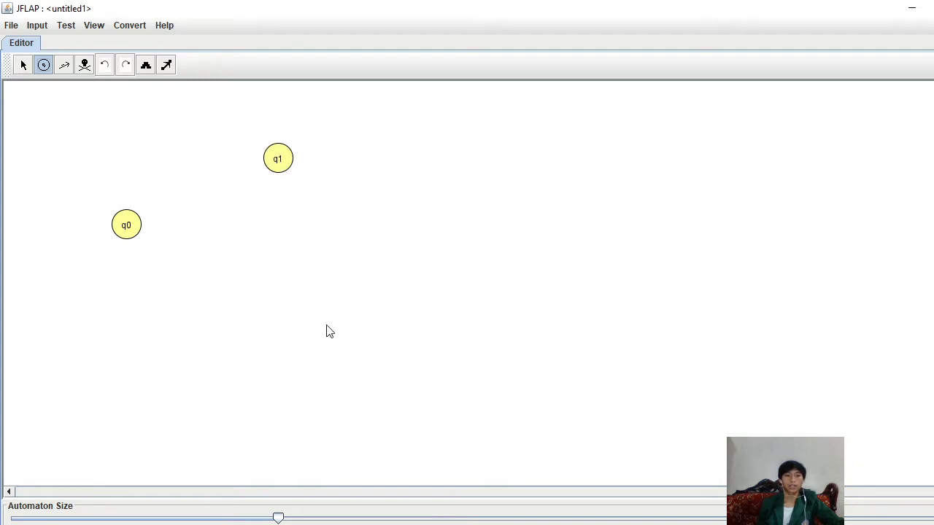
pyautogui.click(281, 277)
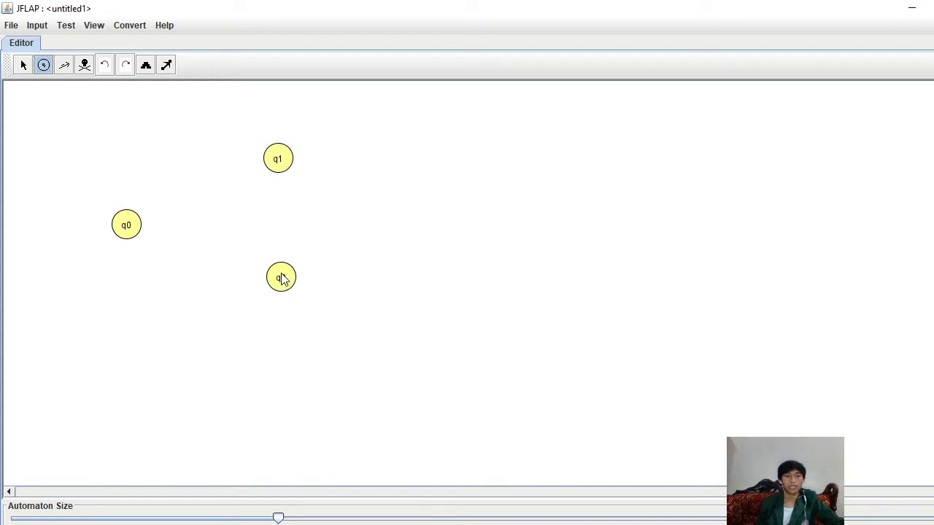
# Step: Add a transition from q0 to q1 that reads A, writes A and moves R
pyautogui.click(64, 66)
pyautogui.moveTo(131, 229); pyautogui.dragTo(275, 159)
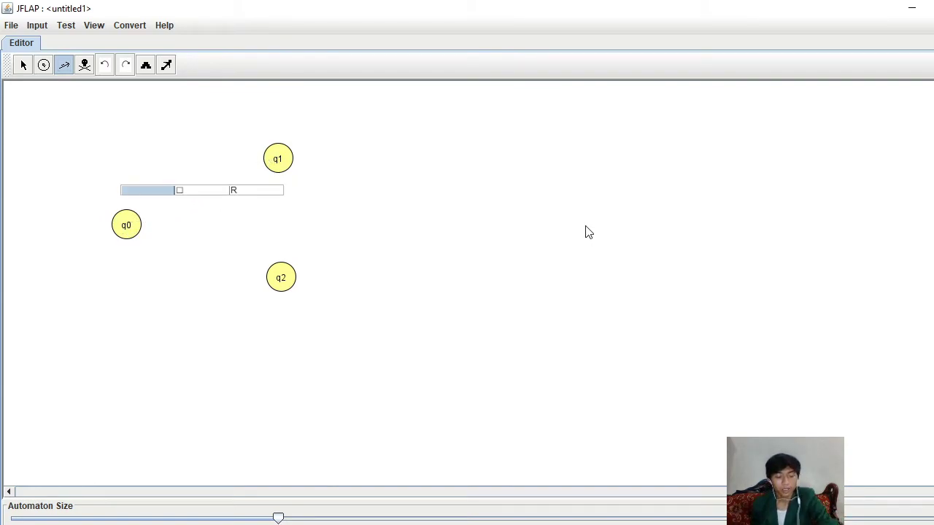
pyautogui.write('A')
pyautogui.click(196, 196)
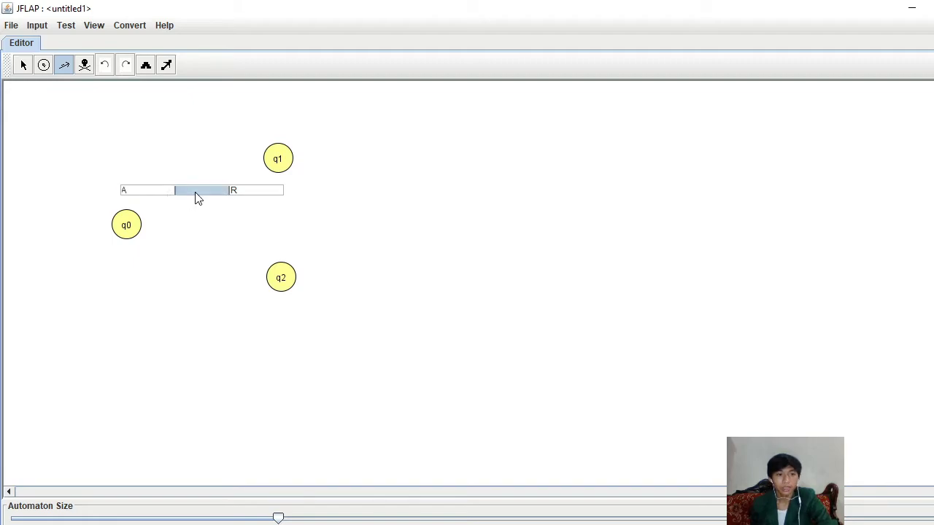
pyautogui.write('A')
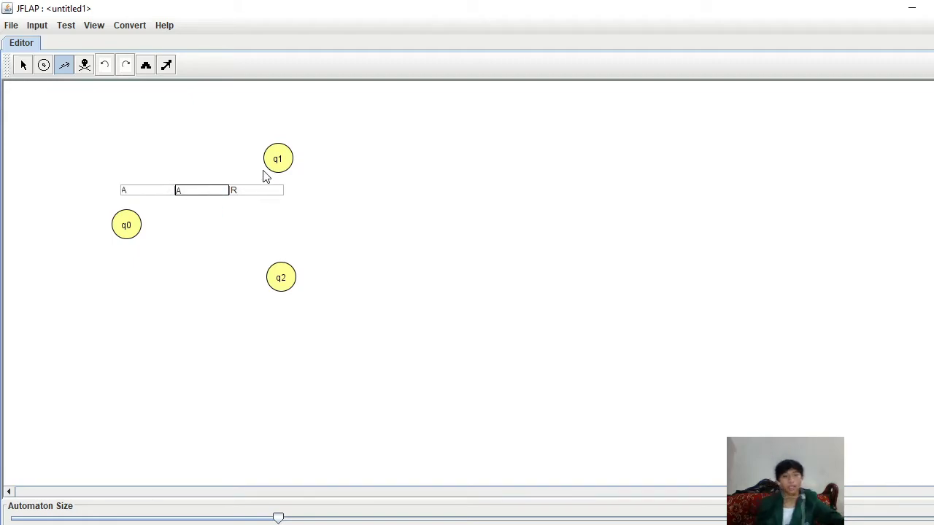
pyautogui.press('Return')
# Step: Add a return transition A;A,R from q1 to q0 and a transition from q0 to q2 that reads blank, writes blank and moves R
pyautogui.moveTo(284, 185); pyautogui.dragTo(136, 235)
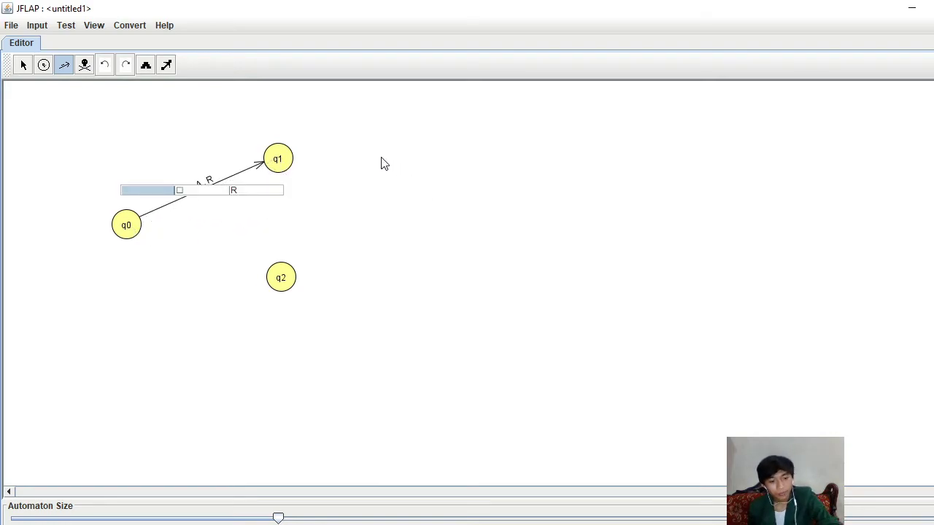
pyautogui.write('A')
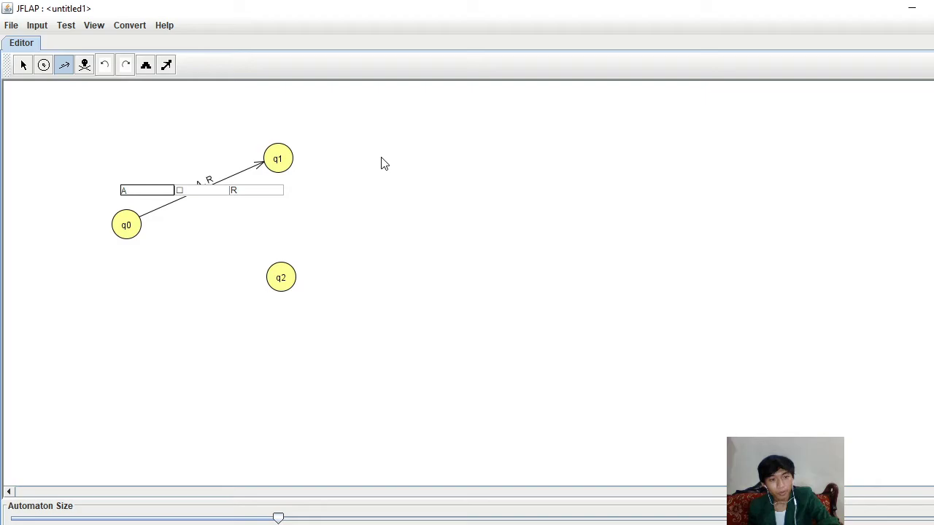
pyautogui.click(202, 188)
pyautogui.write('A')
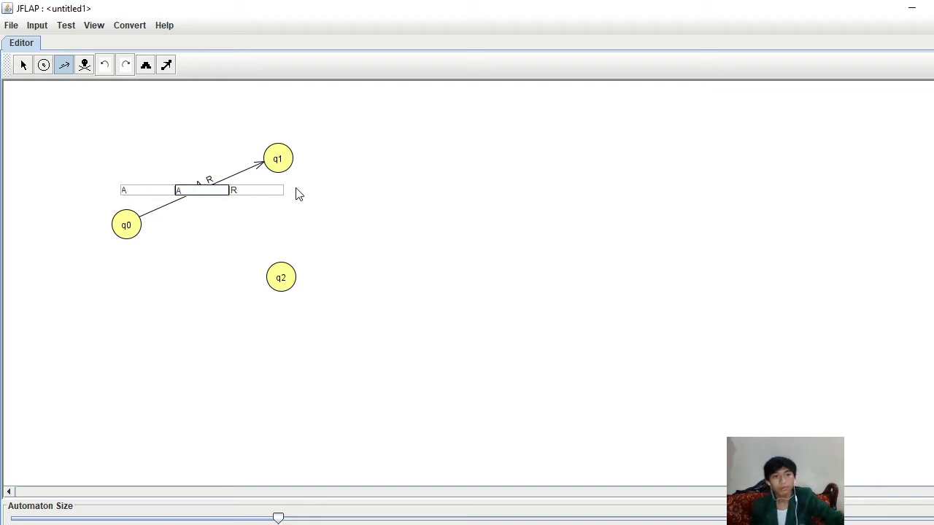
pyautogui.click(130, 234)
pyautogui.moveTo(132, 232); pyautogui.dragTo(286, 285)
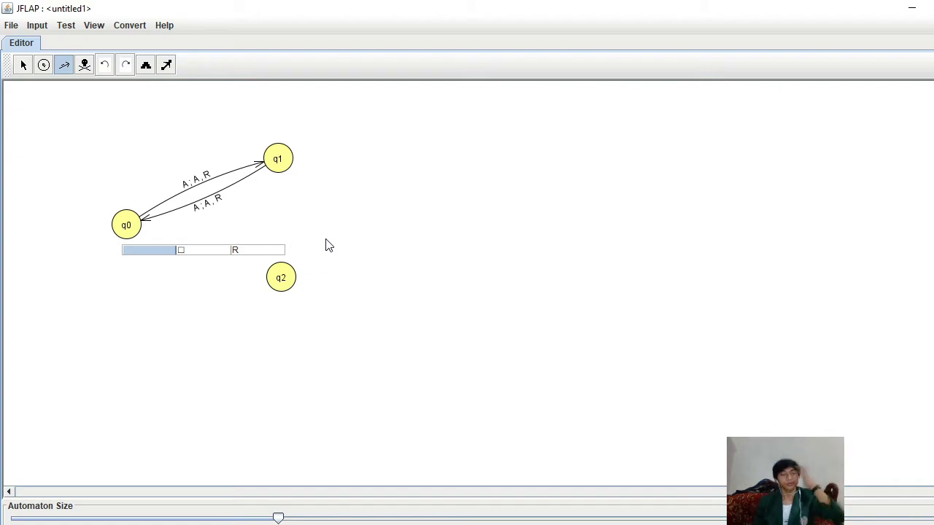
pyautogui.click(396, 229)
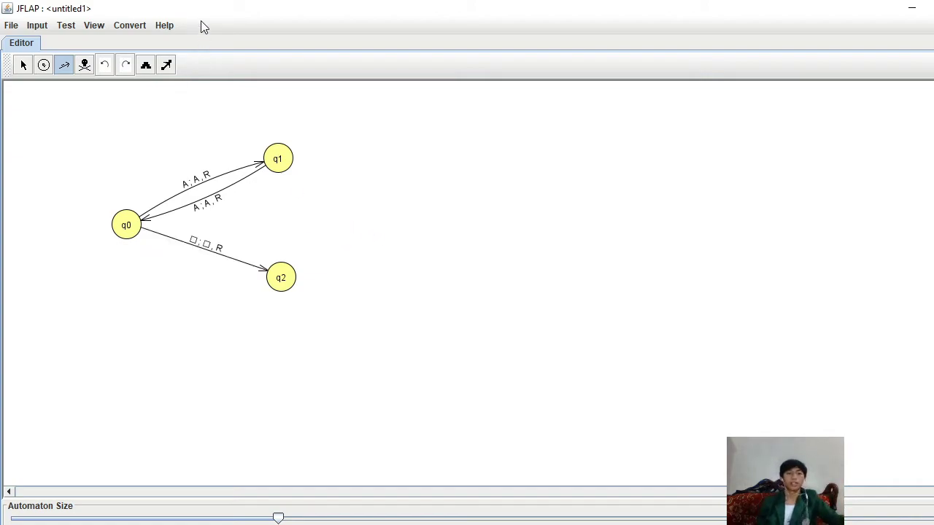
pyautogui.click(130, 227)
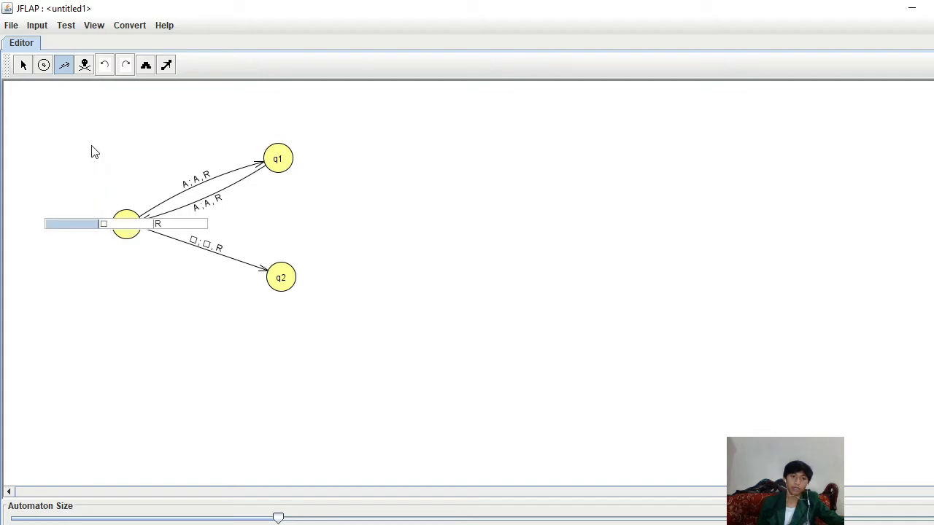
pyautogui.click(23, 65)
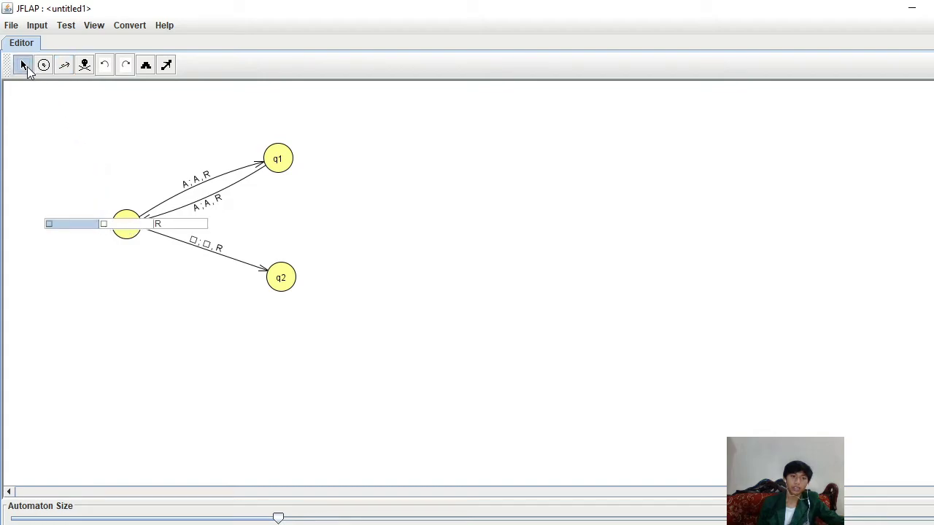
pyautogui.click(86, 169)
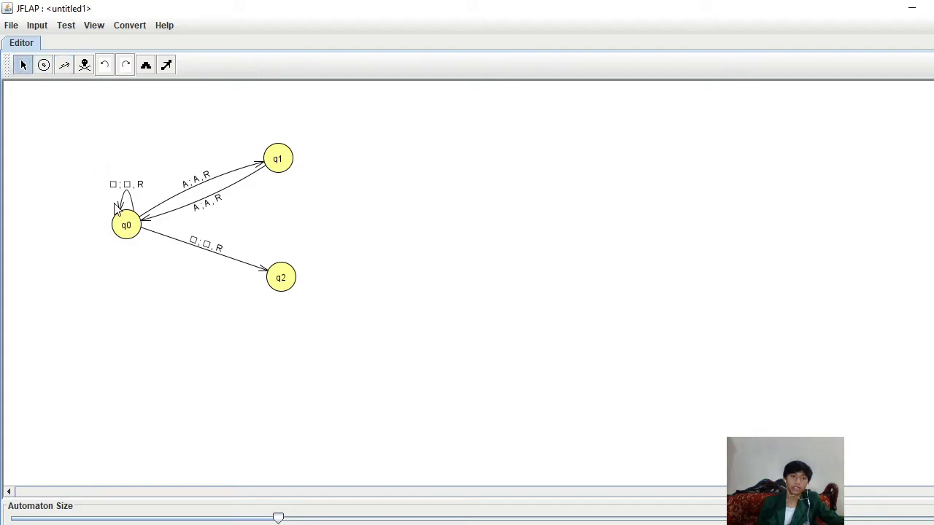
pyautogui.click(84, 66)
pyautogui.click(125, 191)
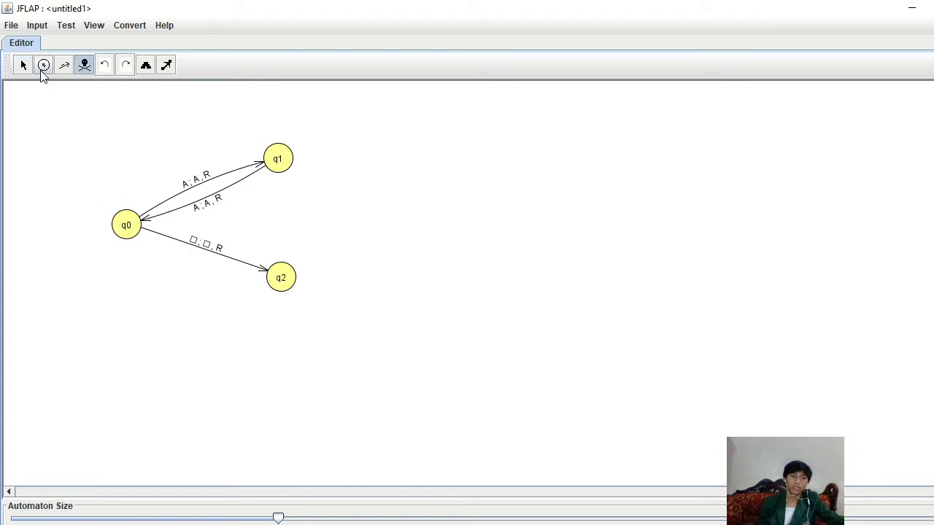
# Step: Make q0 the initial state and q2 the final state
pyautogui.click(22, 65)
pyautogui.rightClick(123, 225)
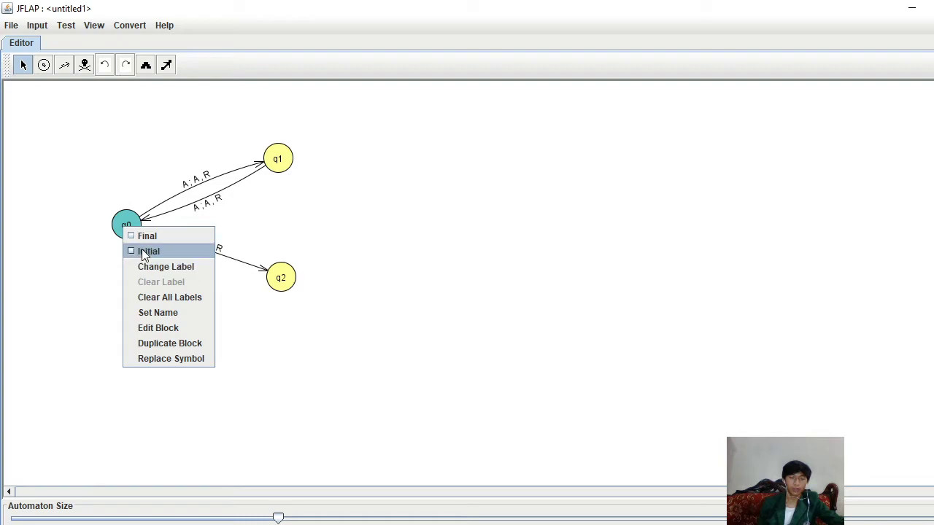
pyautogui.click(141, 249)
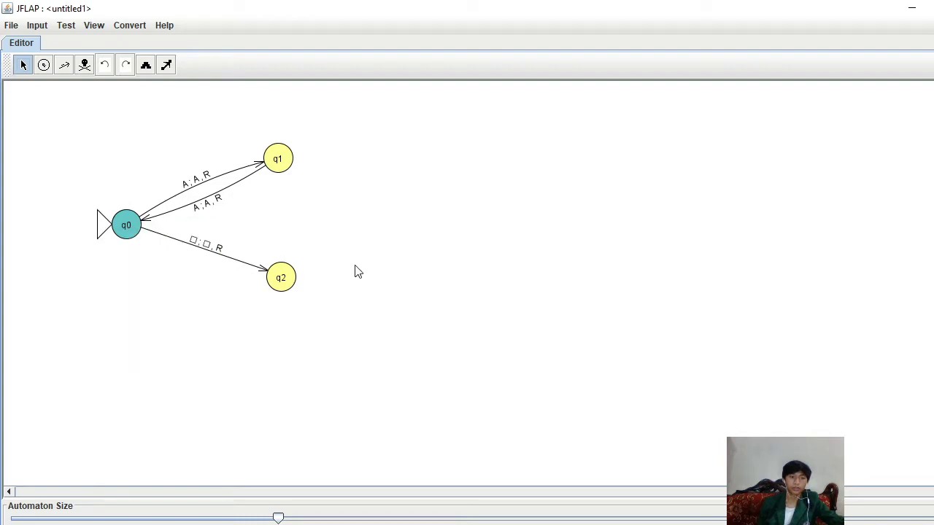
pyautogui.click(277, 281)
pyautogui.rightClick(277, 281)
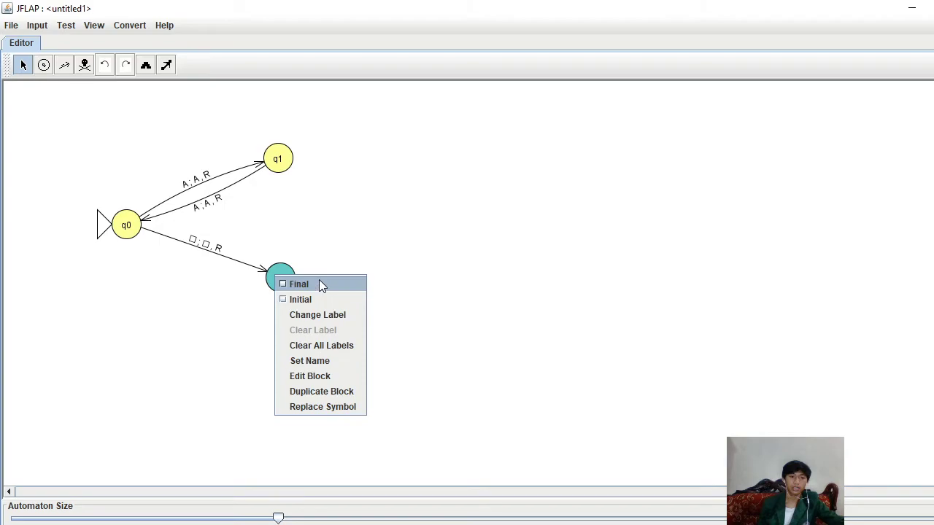
pyautogui.click(318, 286)
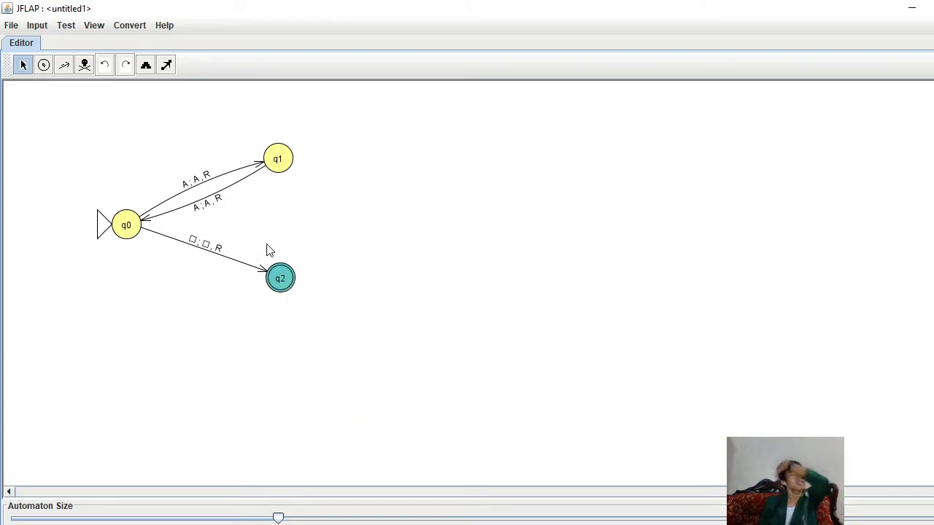
# Step: Start a step-by-step simulation of the three-state machine with the input string AAAA
pyautogui.click(45, 25)
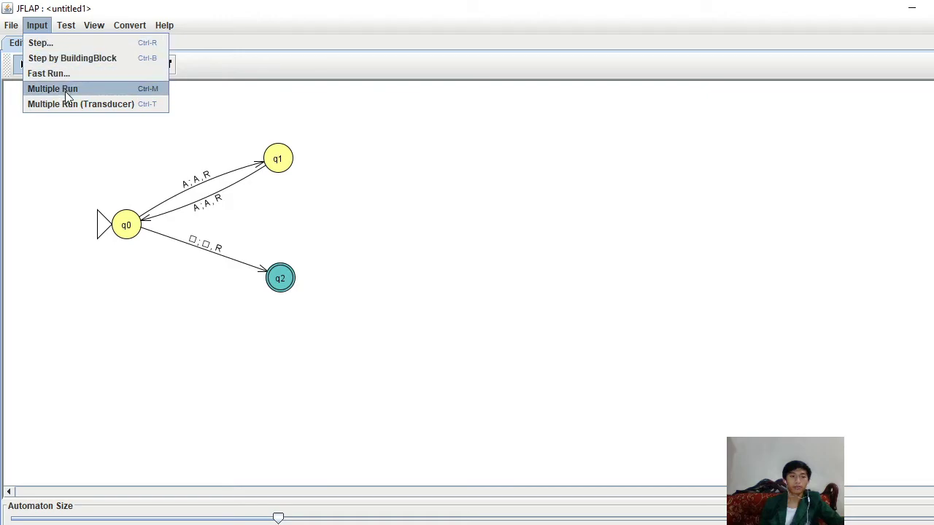
pyautogui.click(61, 42)
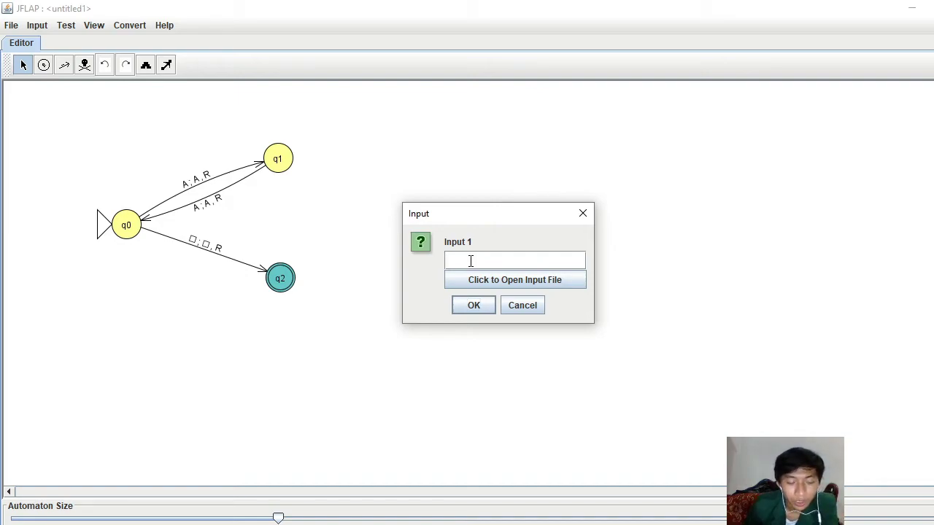
pyautogui.write('AAAA')
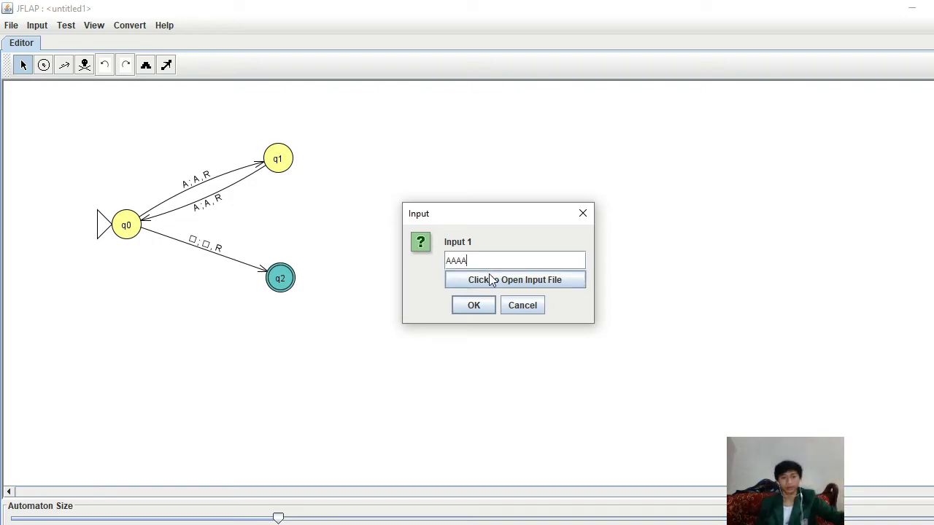
pyautogui.click(487, 308)
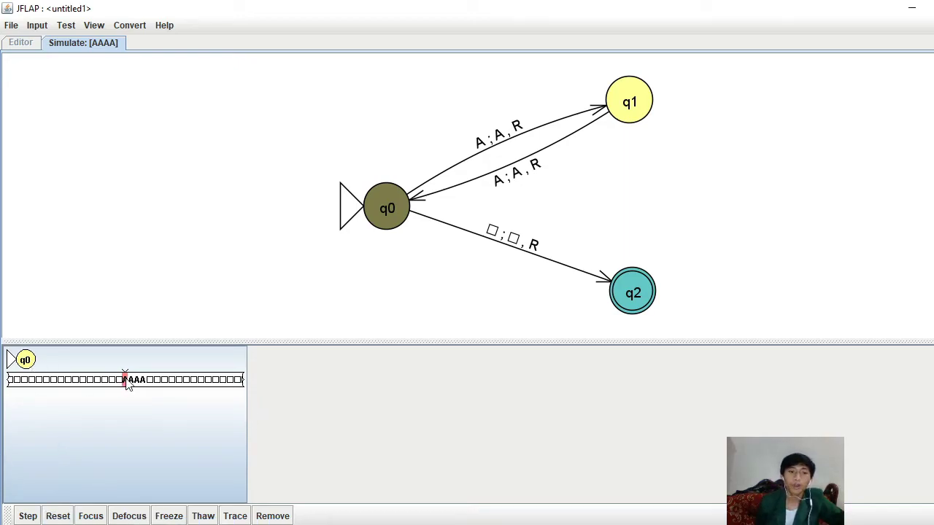
# Step: Advance the AAAA simulation one transition at a time to the final state q2 and one step beyond, and try to remove the configuration
pyautogui.click(29, 515)
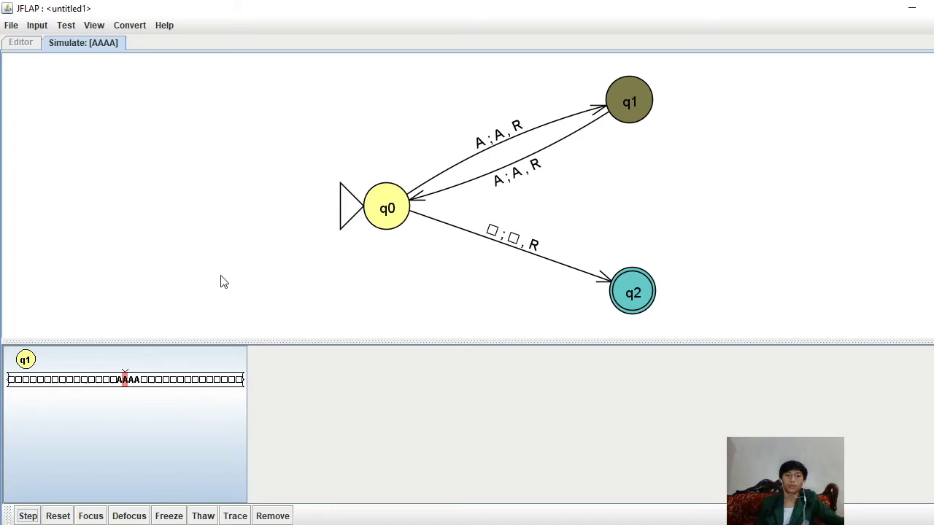
pyautogui.click(22, 516)
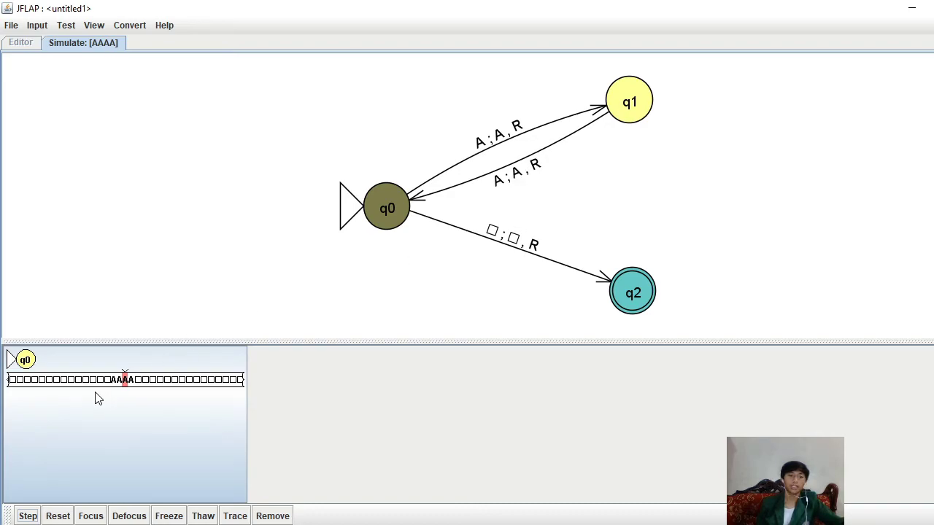
pyautogui.click(26, 515)
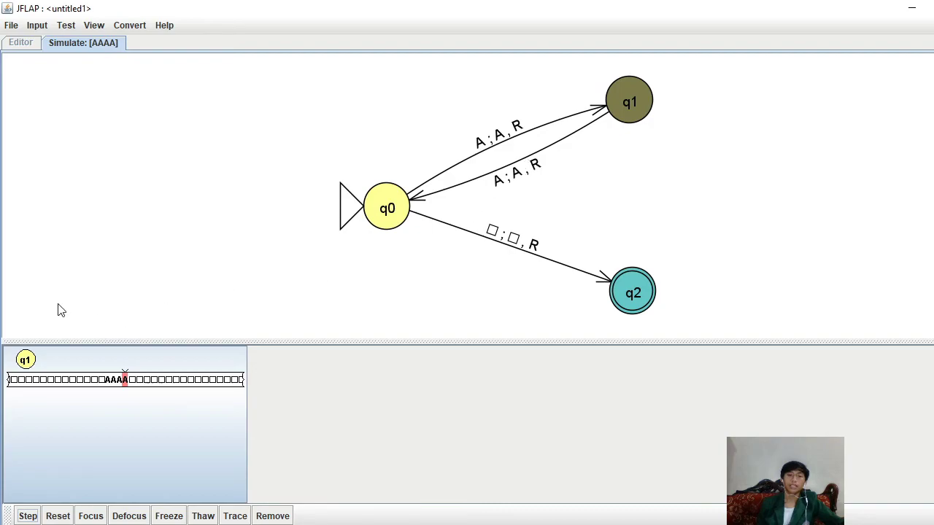
pyautogui.click(27, 516)
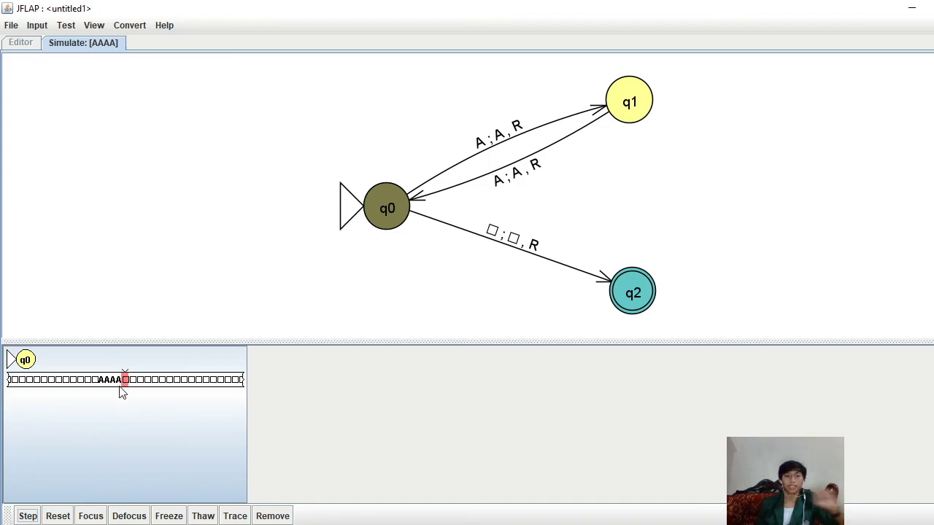
pyautogui.click(26, 516)
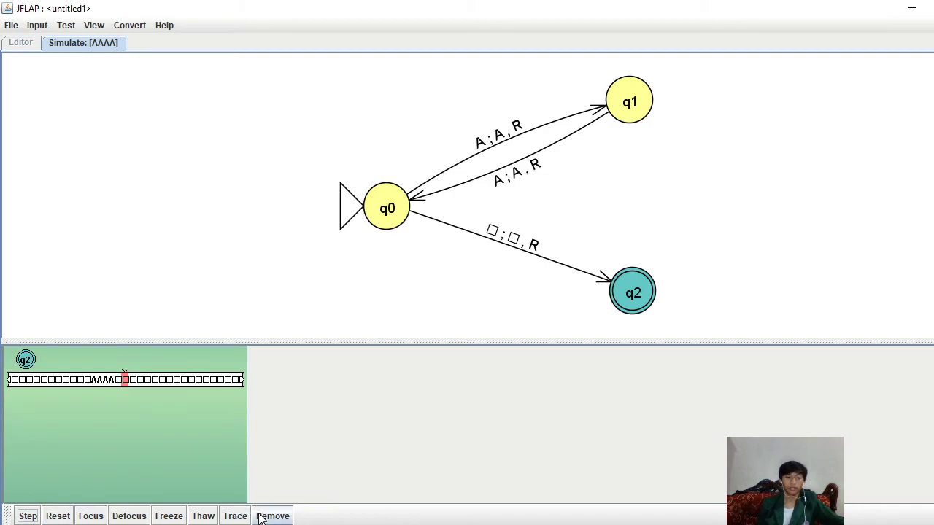
pyautogui.click(25, 515)
pyautogui.click(292, 517)
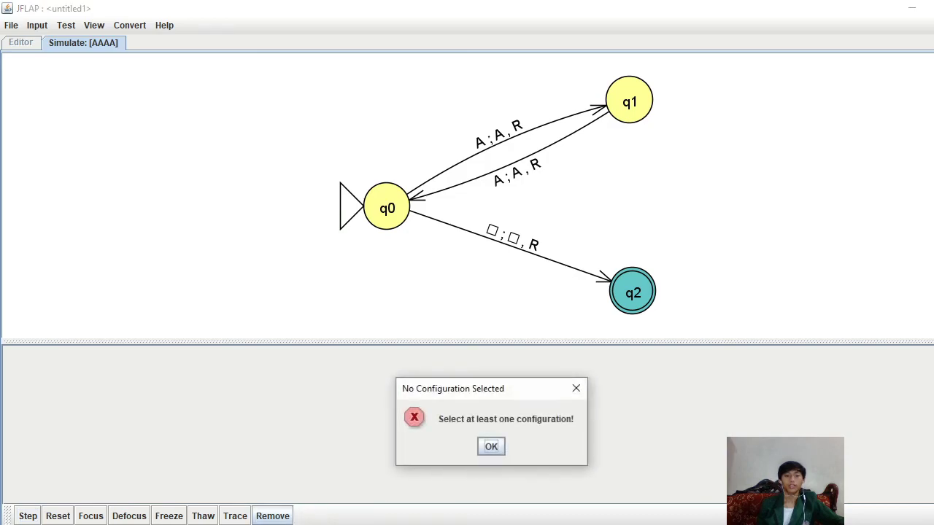
pyautogui.click(502, 445)
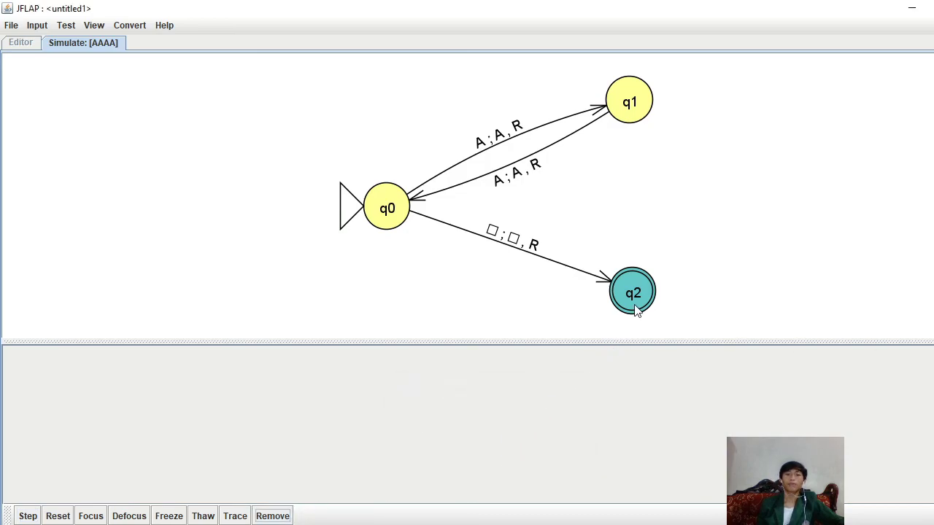